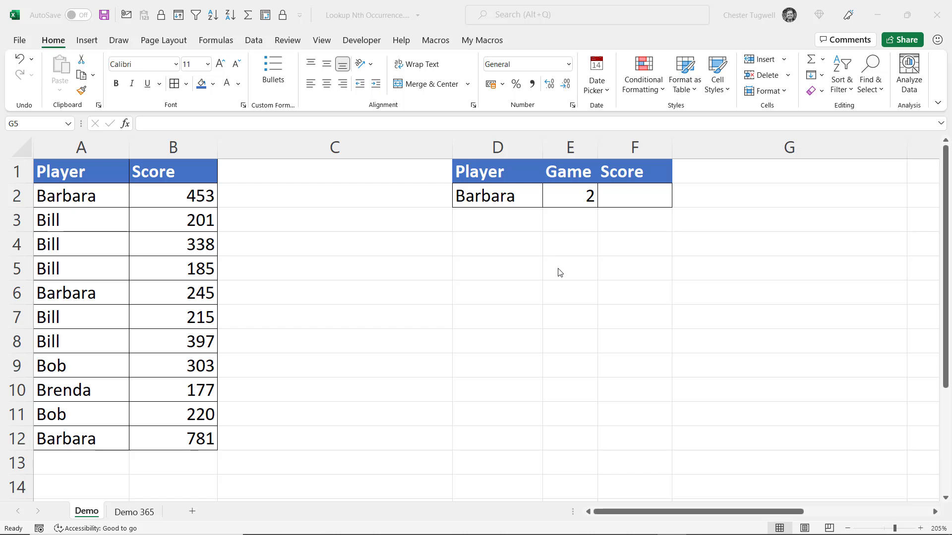
Enter =ROW(A2) in cell F2
click(635, 197)
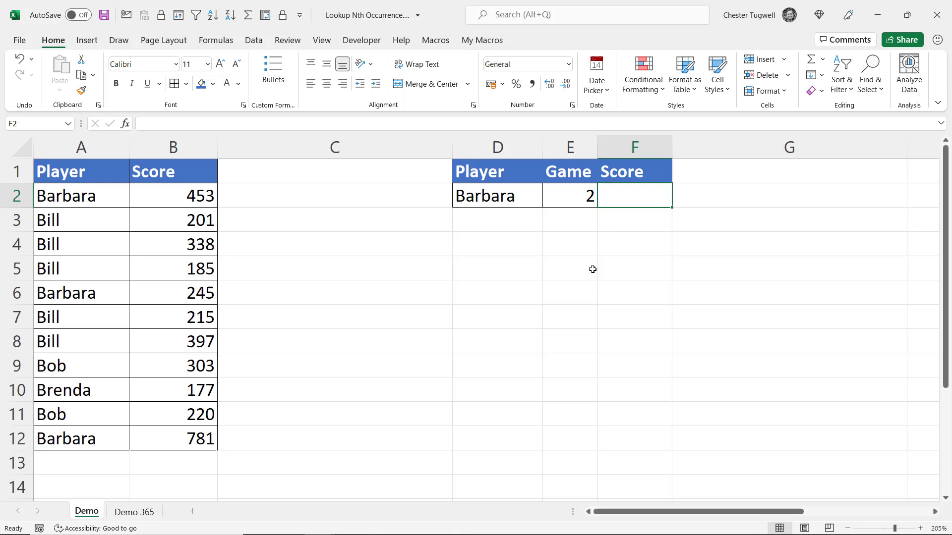
text(=)
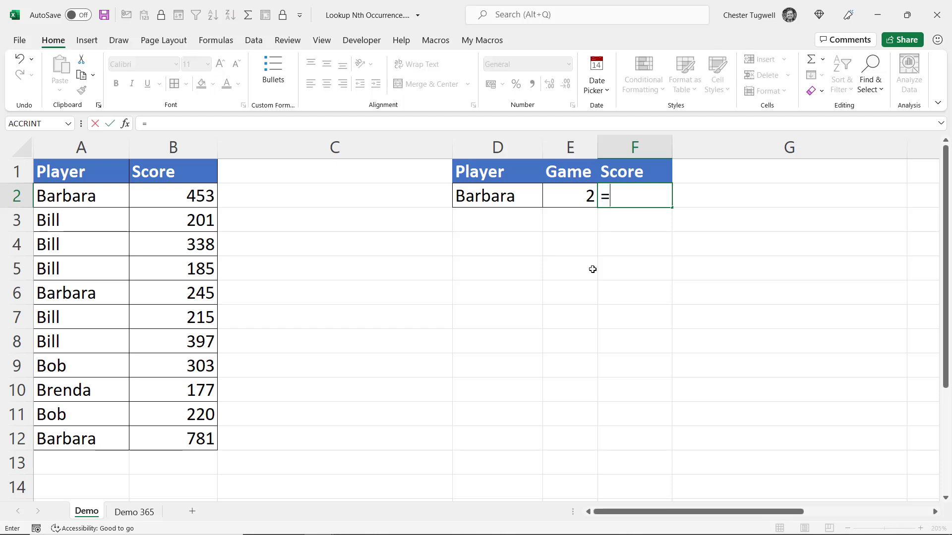
text(row)
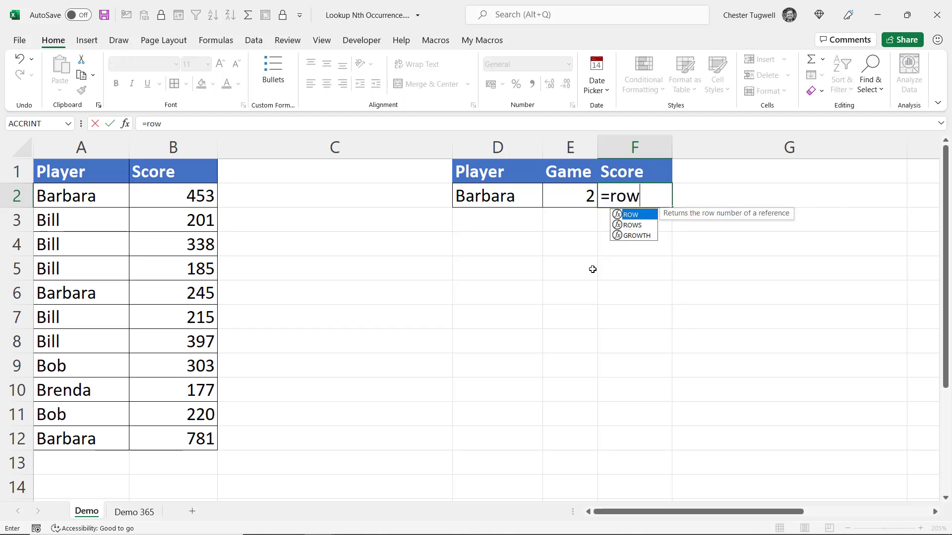
text(()
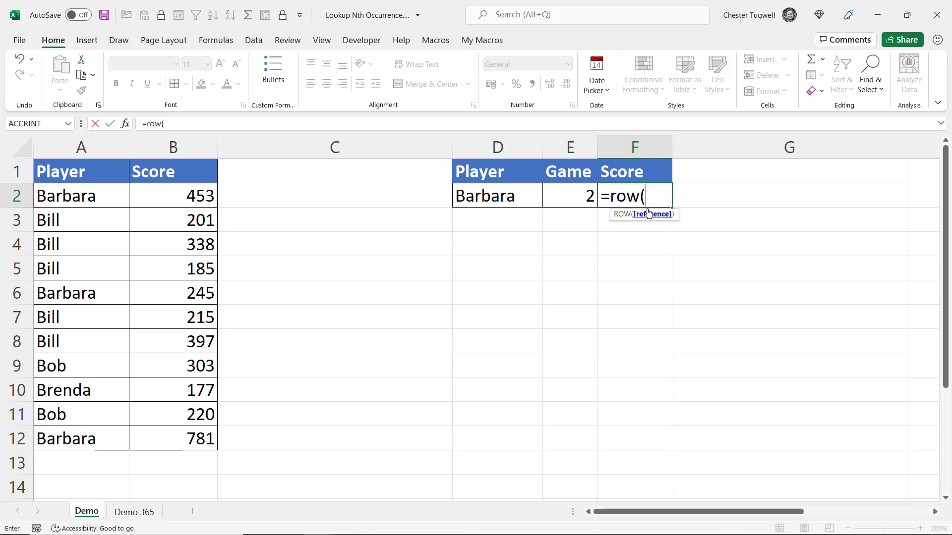
click(99, 195)
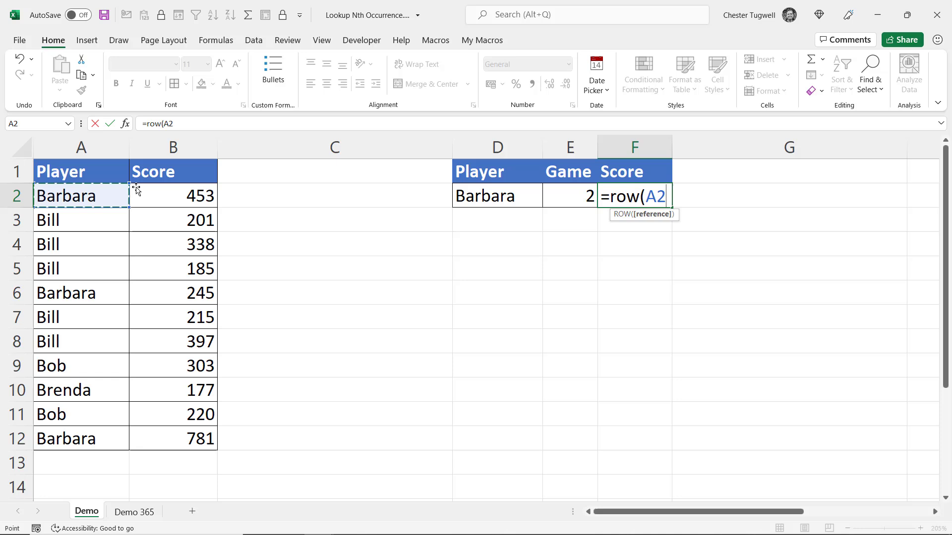
text())
key(Return)
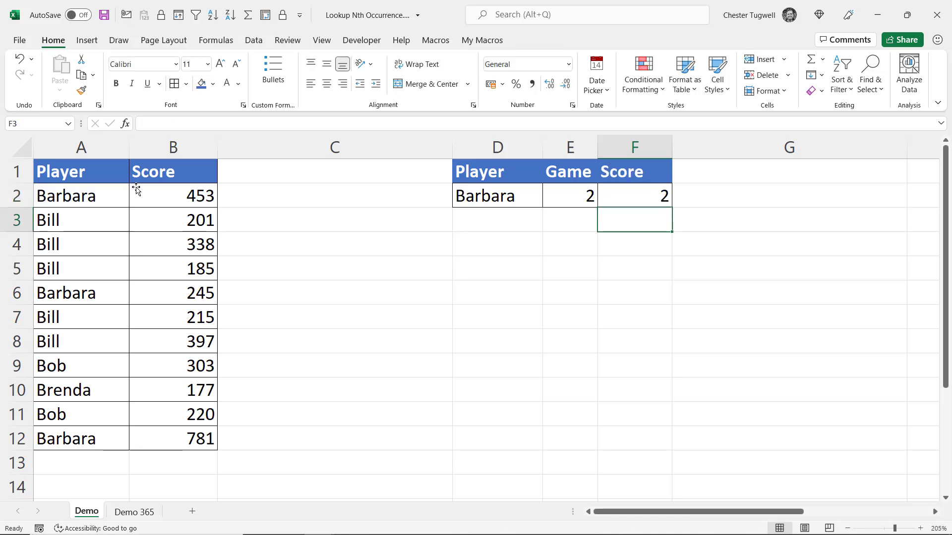
Change the F2 reference to A2:A12 so row numbers 2 through 12 spill down column F
double_click(648, 201)
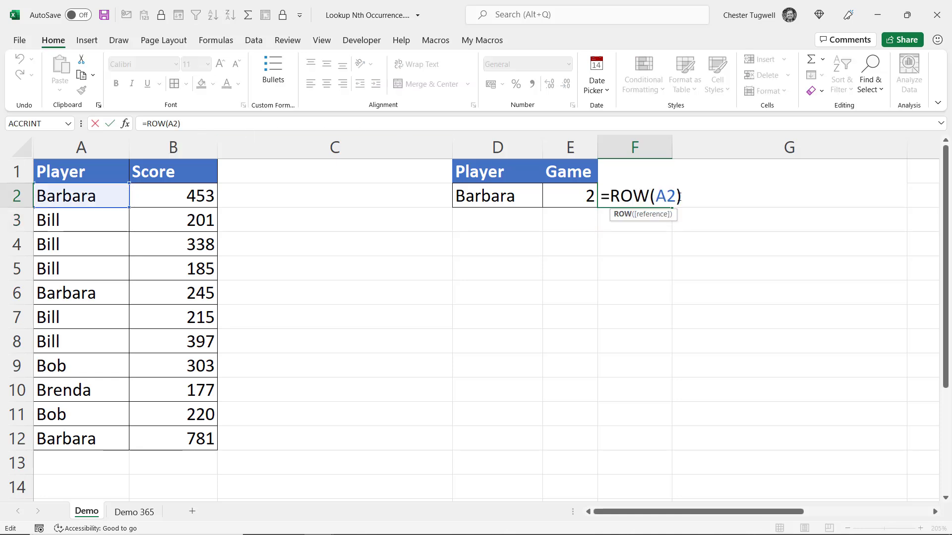
double_click(667, 197)
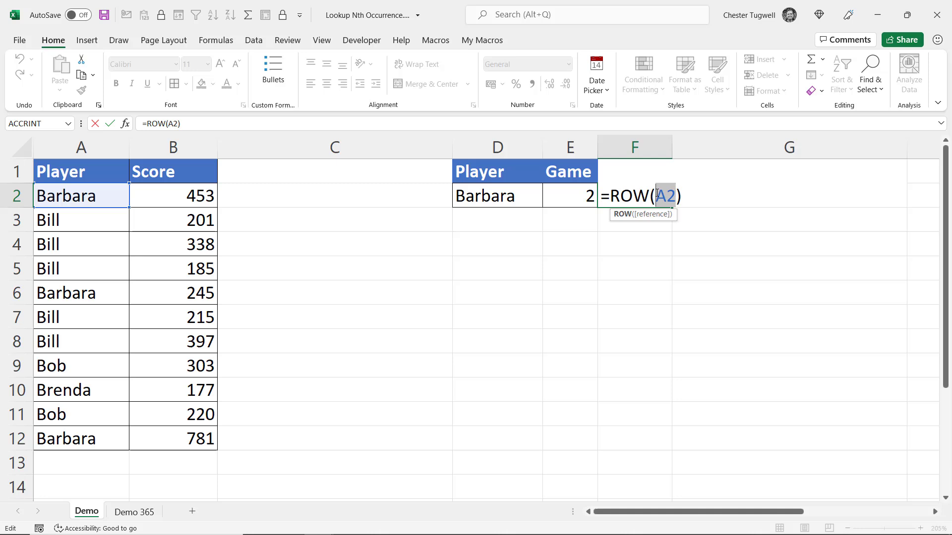
click(102, 193)
drag(101, 213, 90, 439)
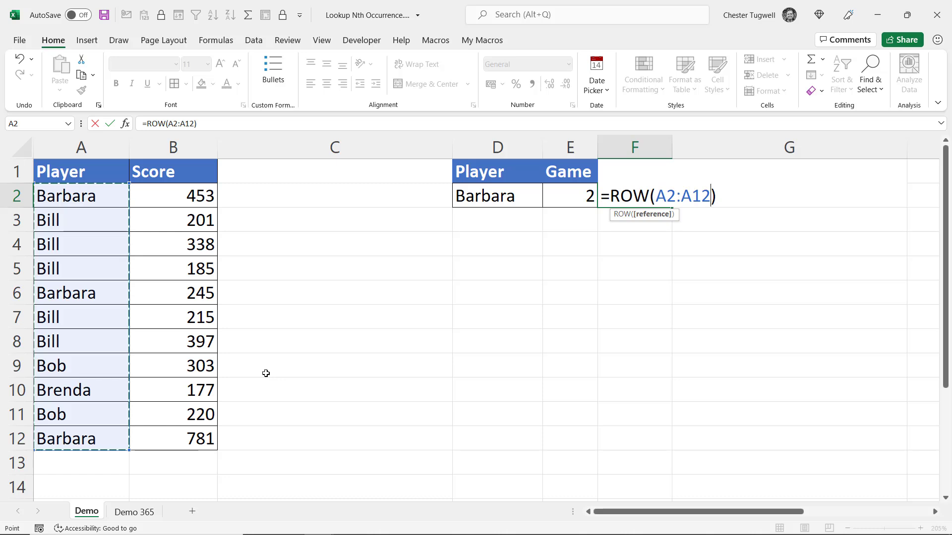
key(Return)
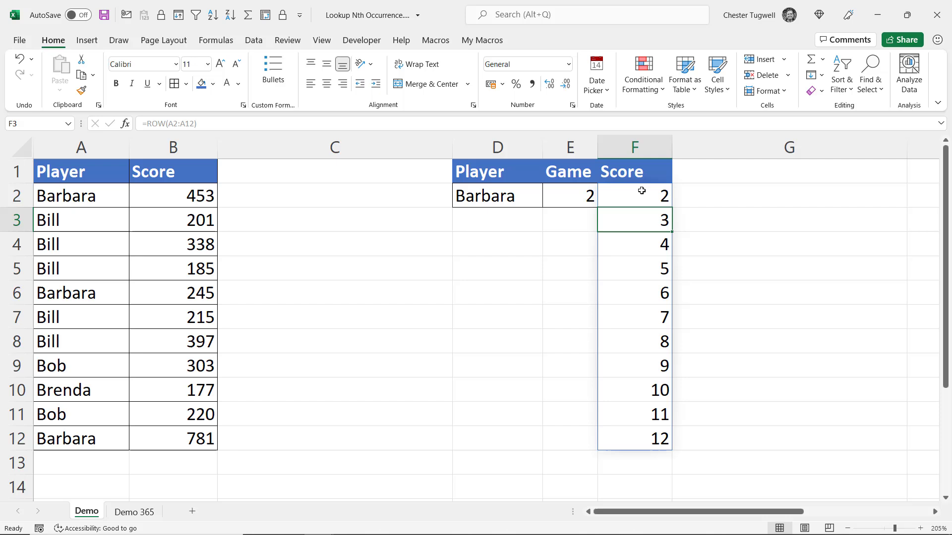
double_click(641, 191)
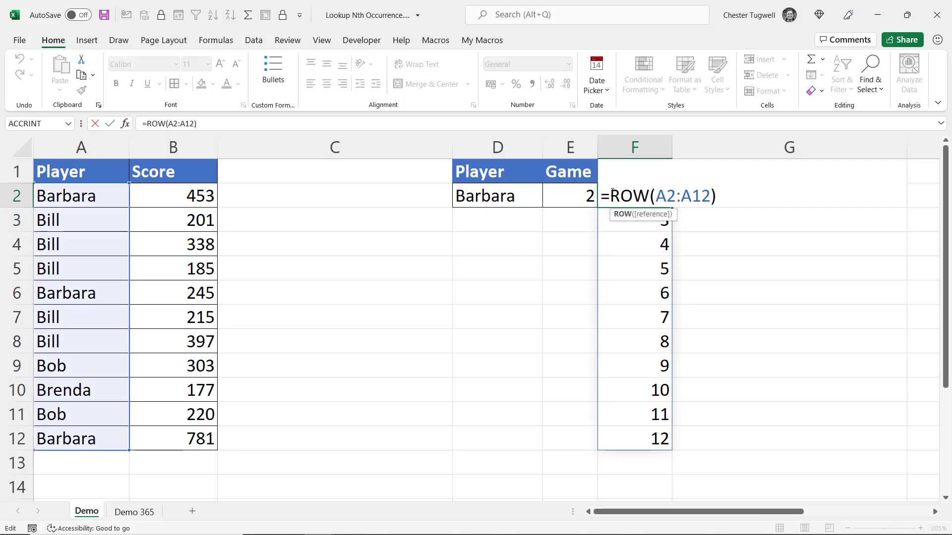
drag(613, 192, 717, 196)
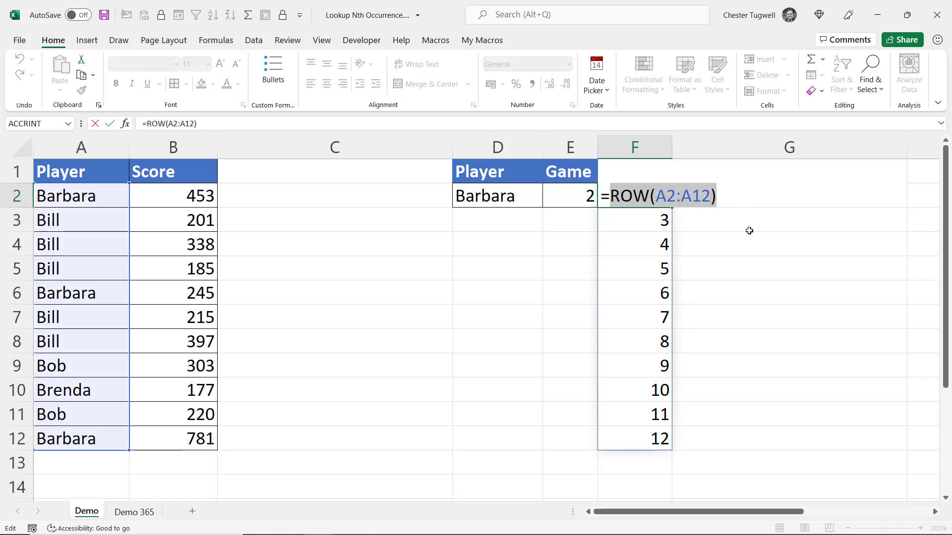
key(F9)
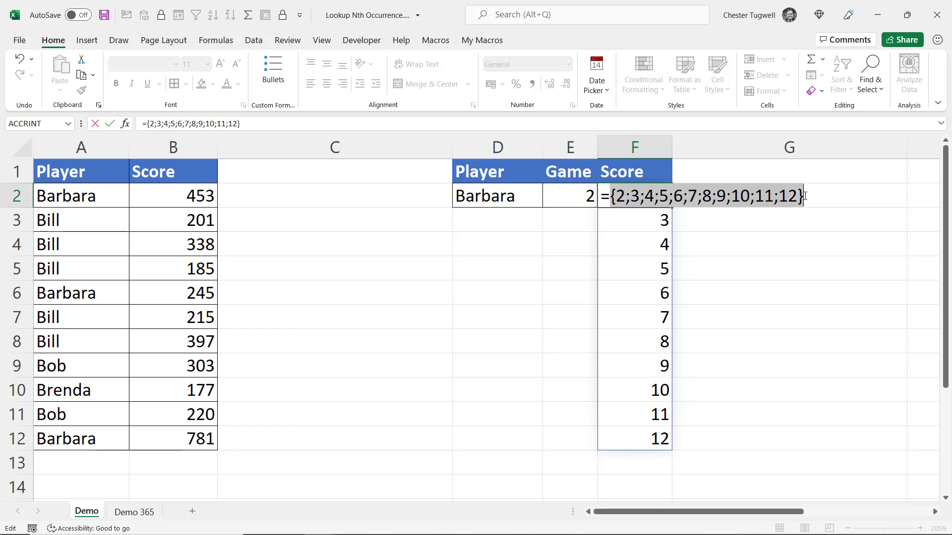
key(ctrl+z)
key(Return)
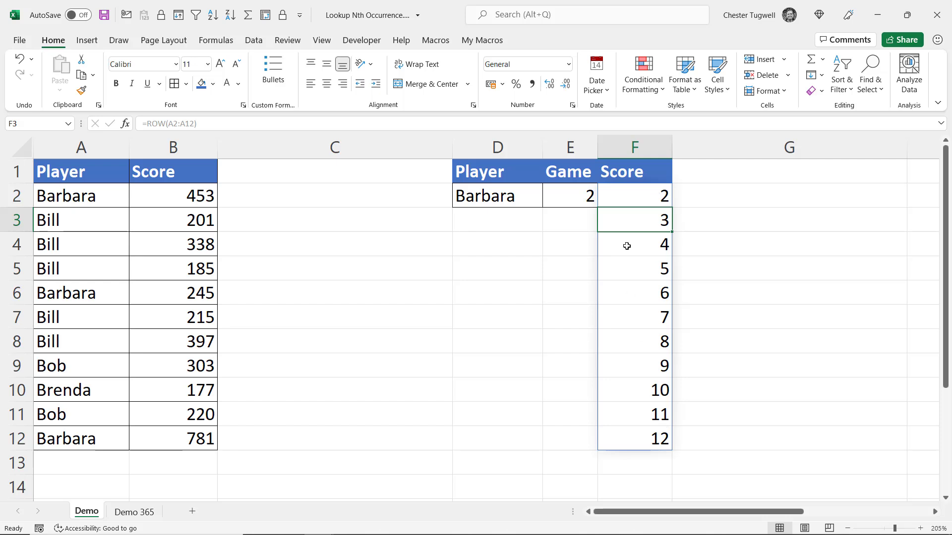
Subtract 1 from the ROW result in F2
double_click(648, 200)
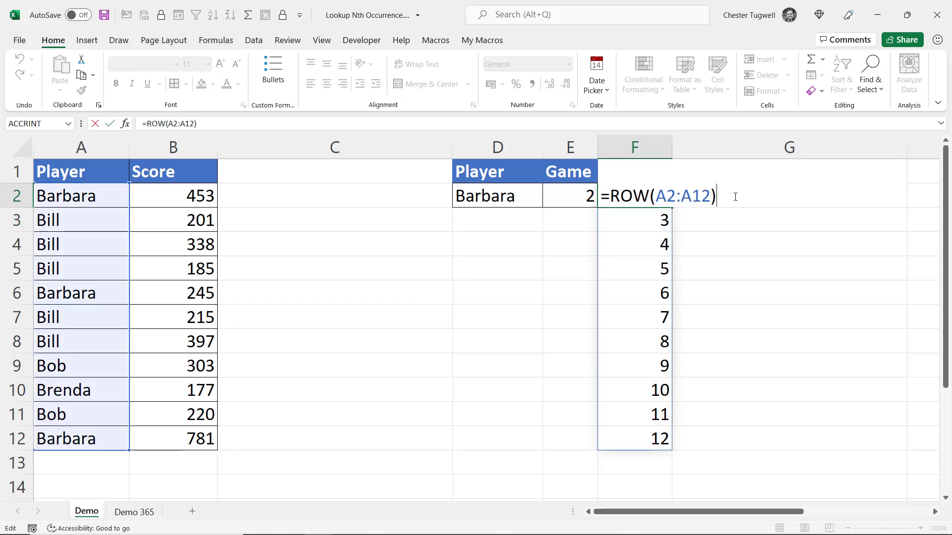
text(-1)
key(Return)
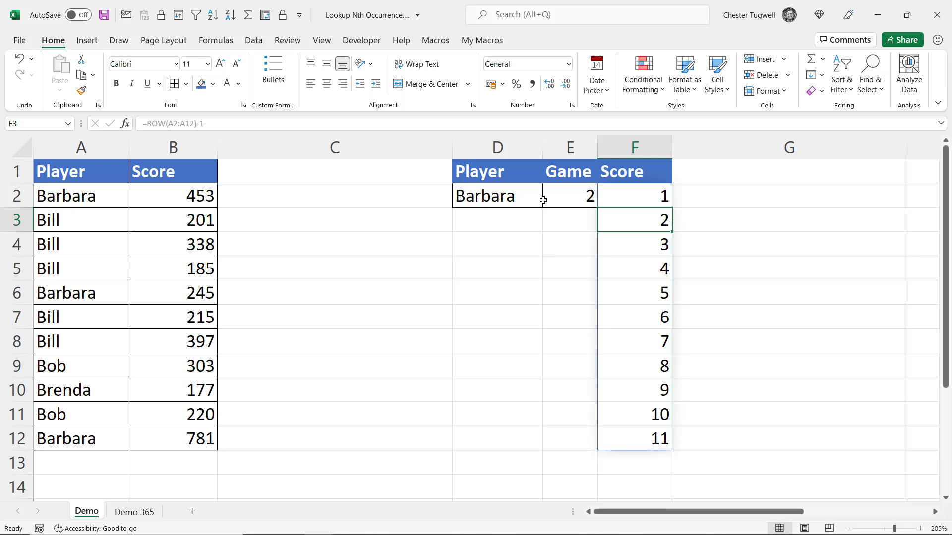
Append /(A2:A12=D2) to F2, previewing the comparison array with F9 before confirming
double_click(646, 197)
click(752, 195)
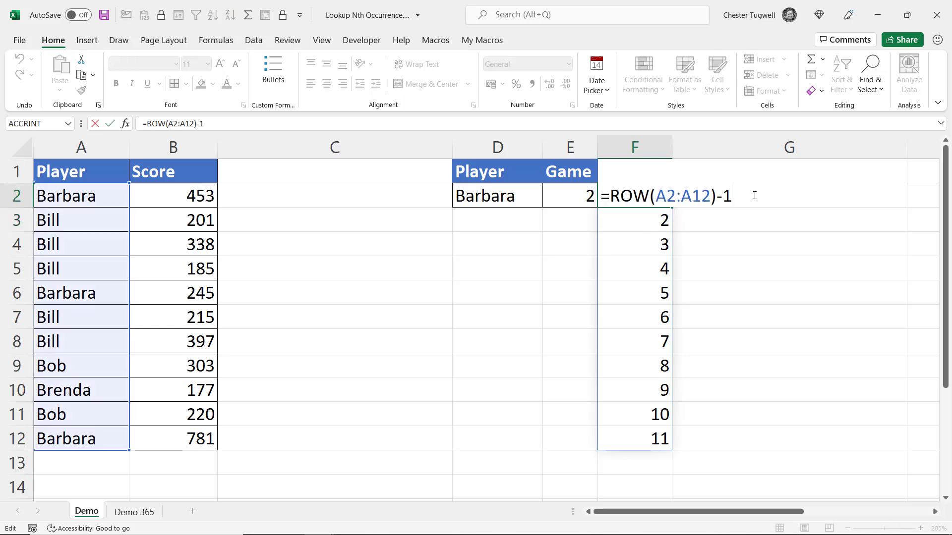
text(/)
text(()
drag(86, 195, 77, 436)
text(=)
click(483, 197)
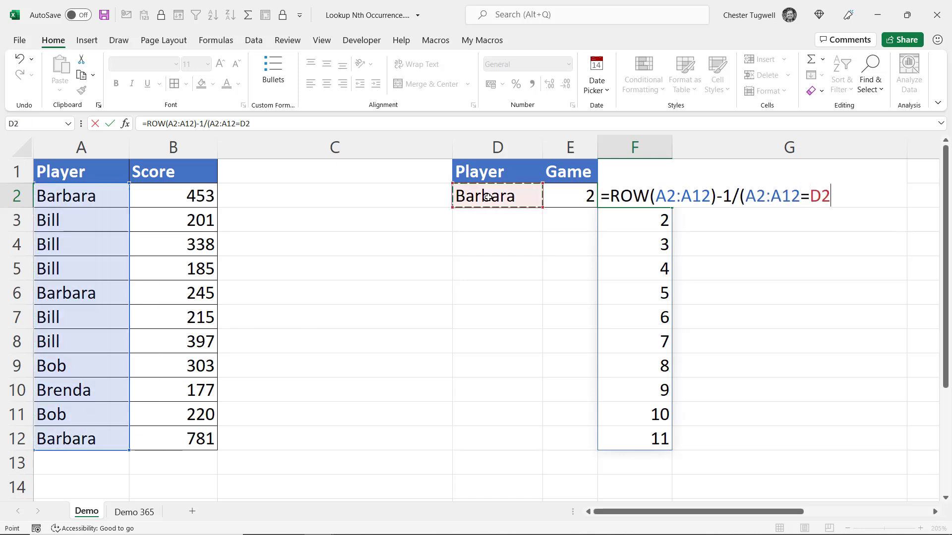
text())
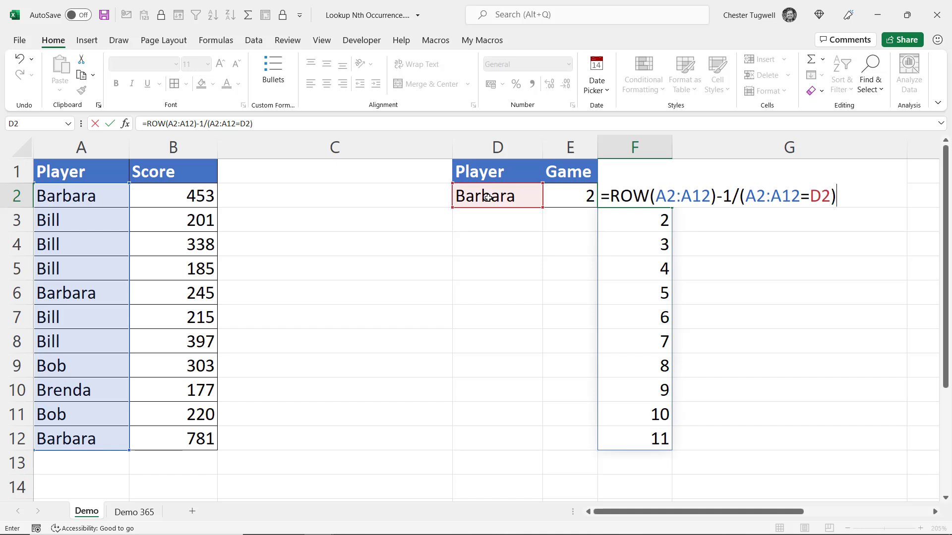
drag(740, 197, 849, 196)
key(F9)
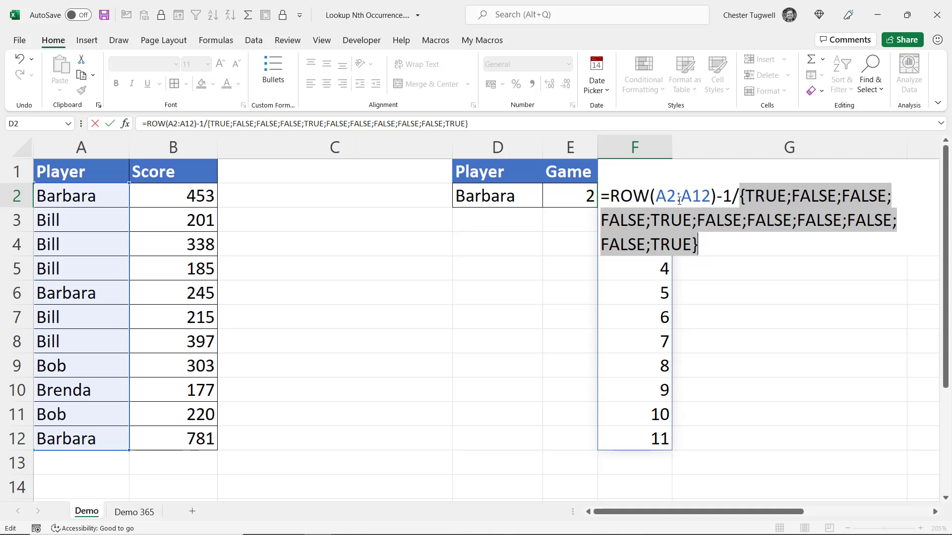
key(ctrl+z)
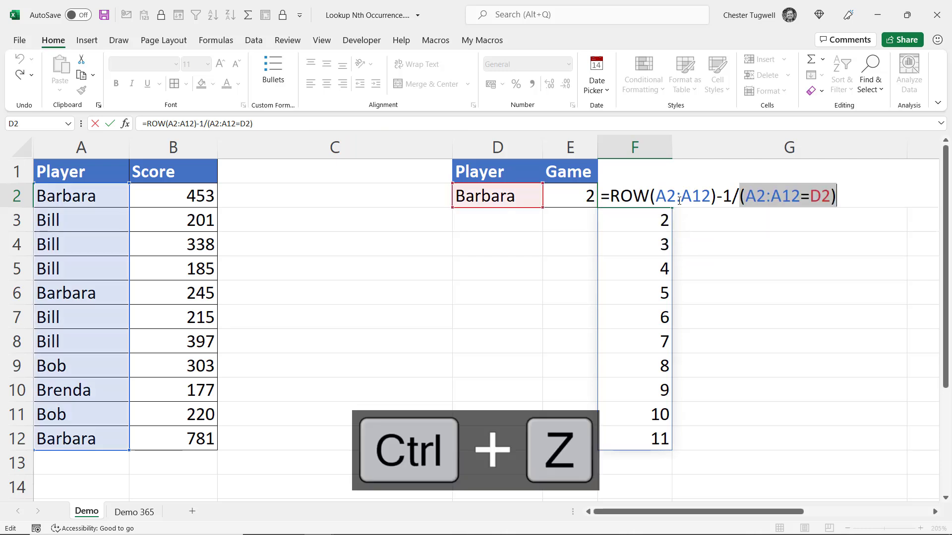
key(Return)
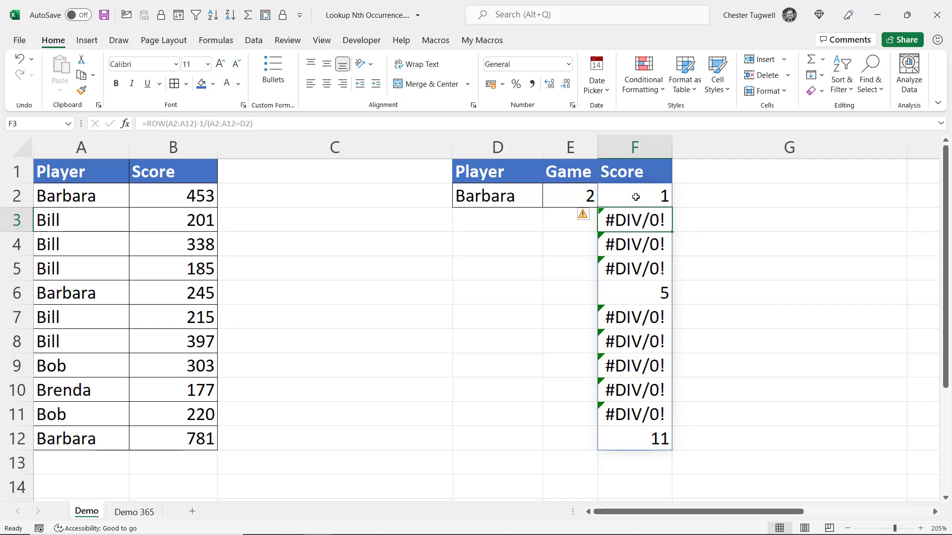
Wrap F2's row formula in AGGREGATE with function 15 (SMALL) and option 6 (ignore errors)
double_click(636, 197)
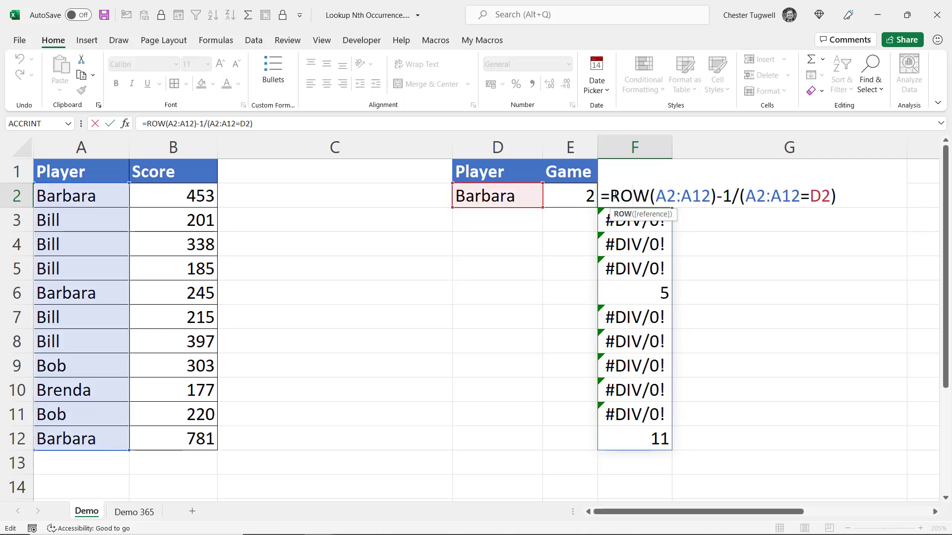
click(611, 197)
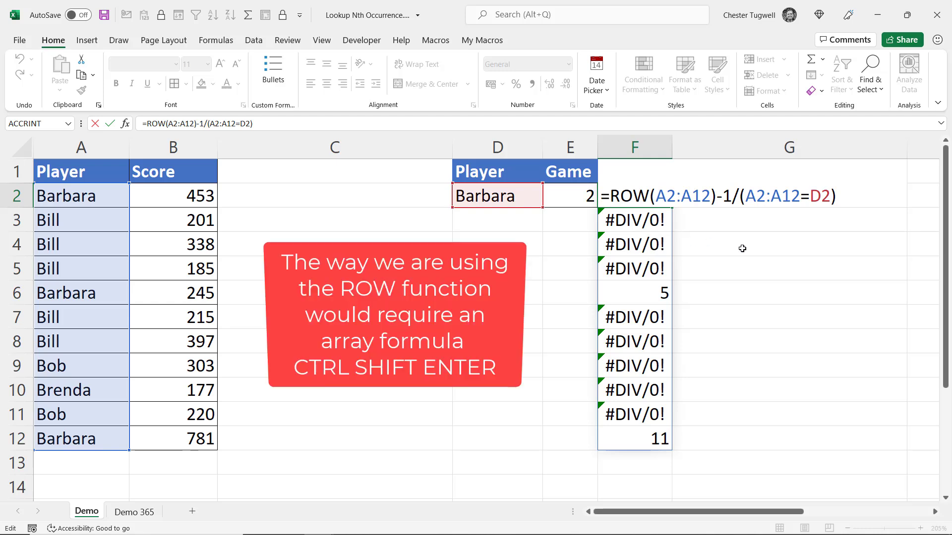
text(aggr)
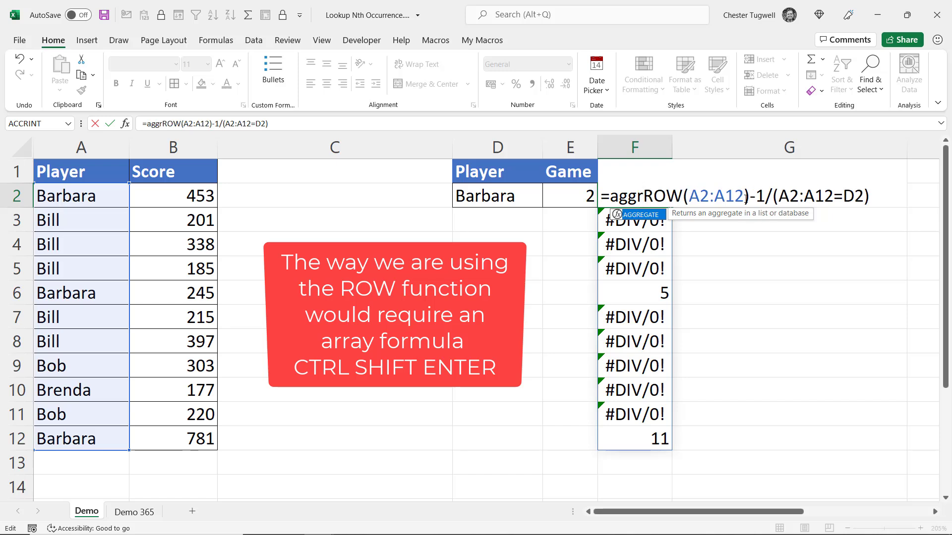
key(Tab)
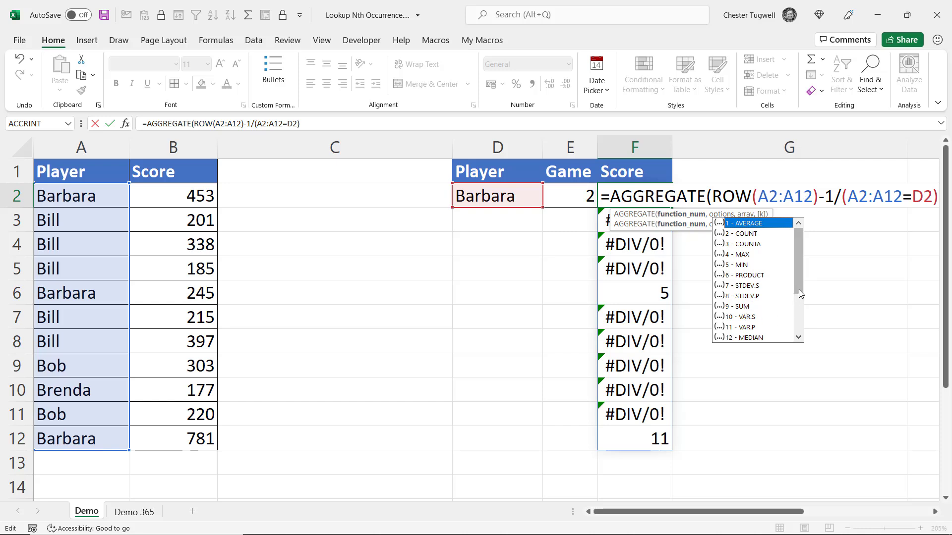
drag(799, 290, 798, 320)
double_click(759, 320)
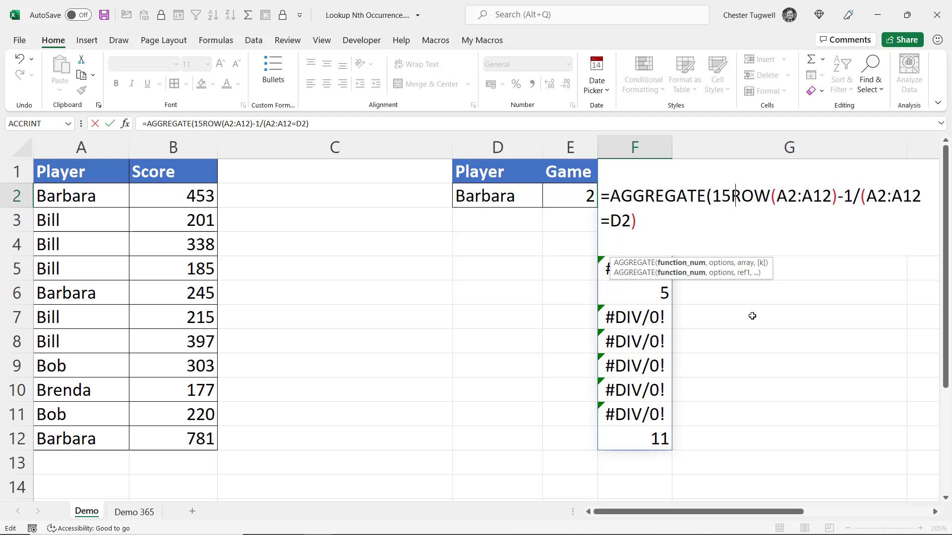
text(,)
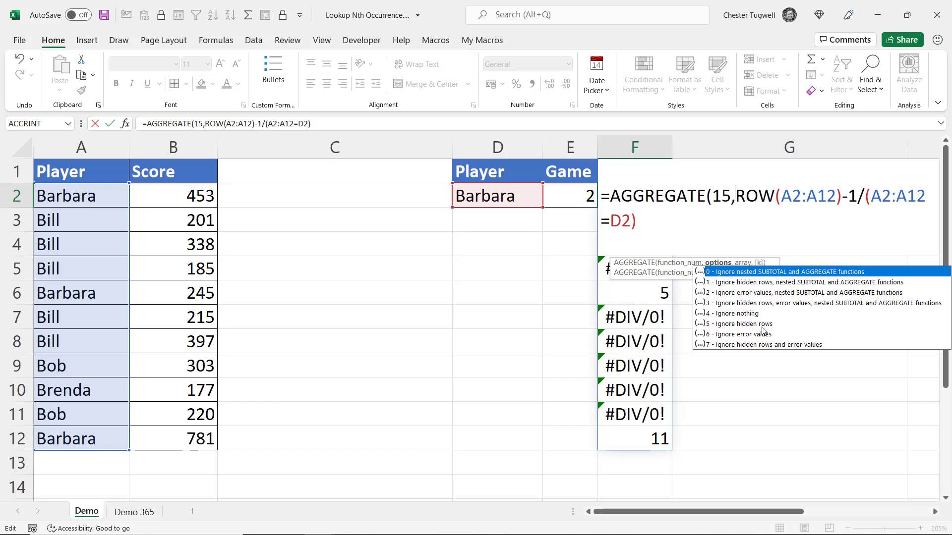
double_click(740, 338)
text(,6)
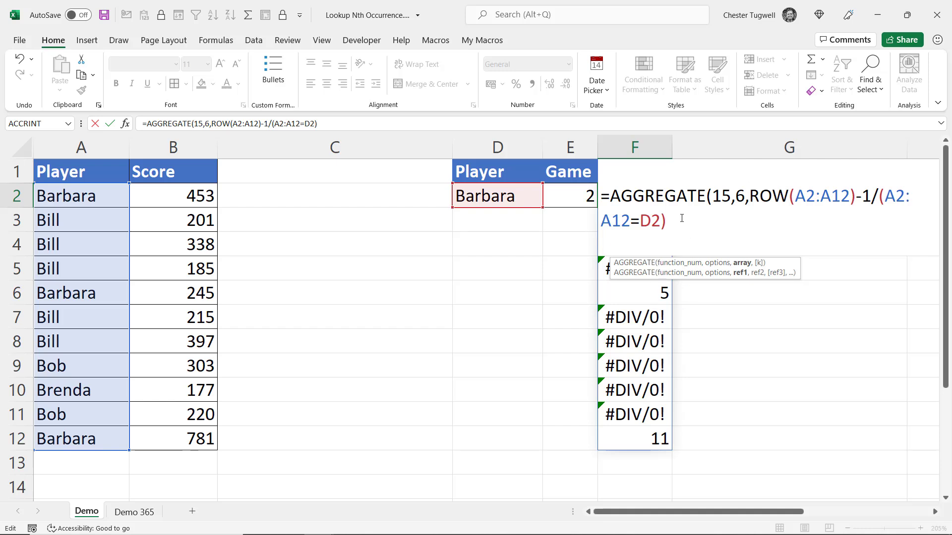
Add E2 as the k argument so F2 returns position 5
click(665, 221)
text(,)
click(578, 197)
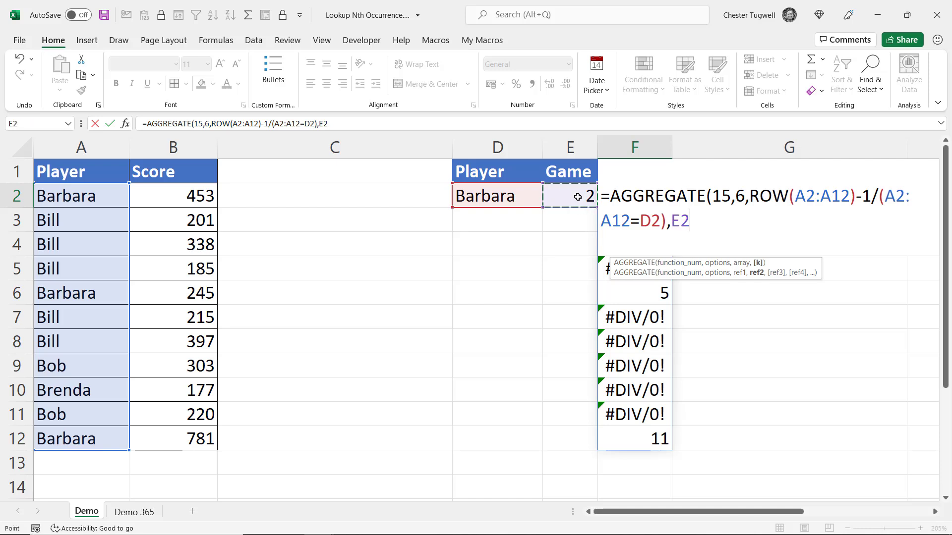
text())
key(Return)
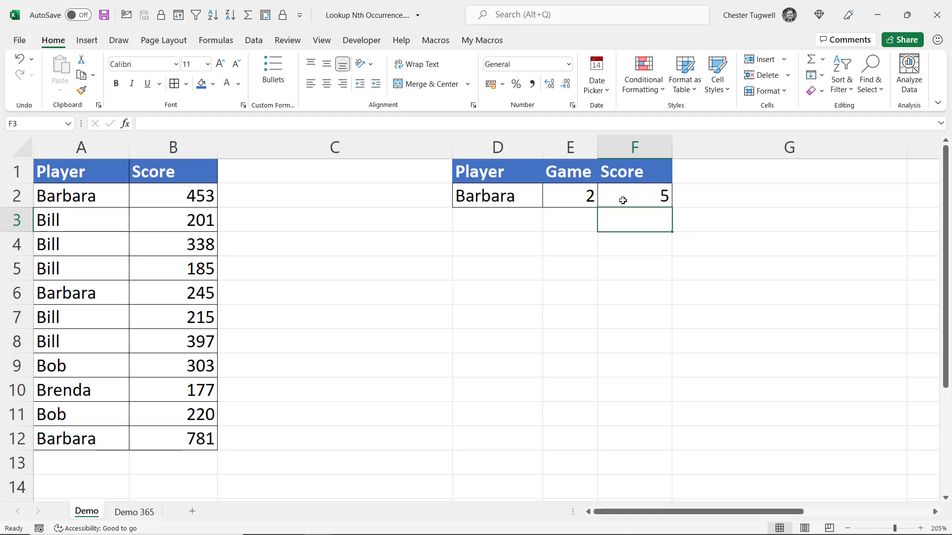
double_click(665, 198)
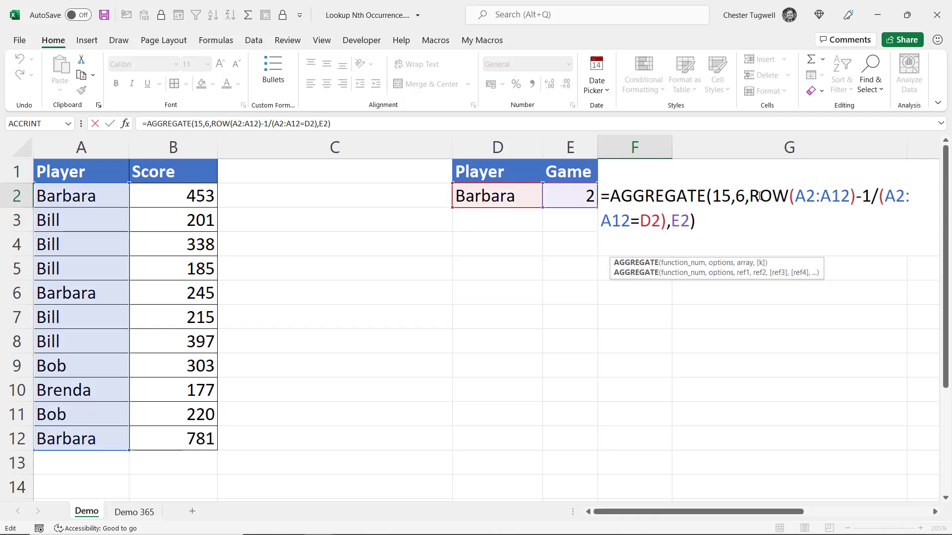
drag(749, 196, 668, 217)
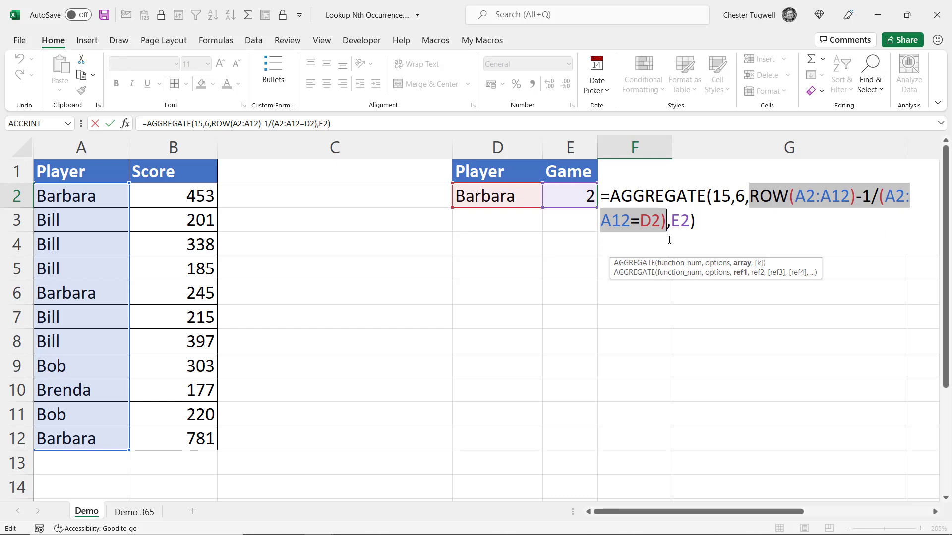
key(F9)
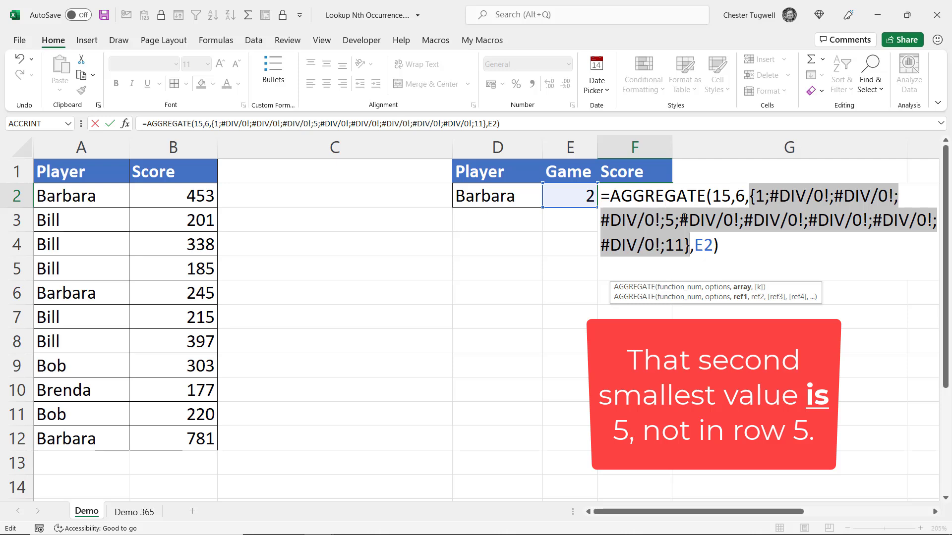
drag(767, 196, 756, 196)
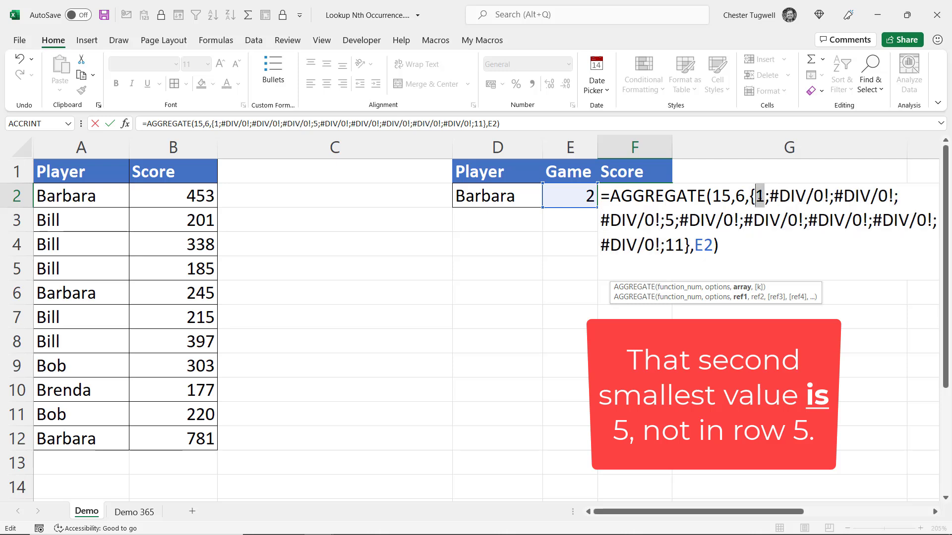
drag(677, 220, 665, 219)
key(ctrl+z)
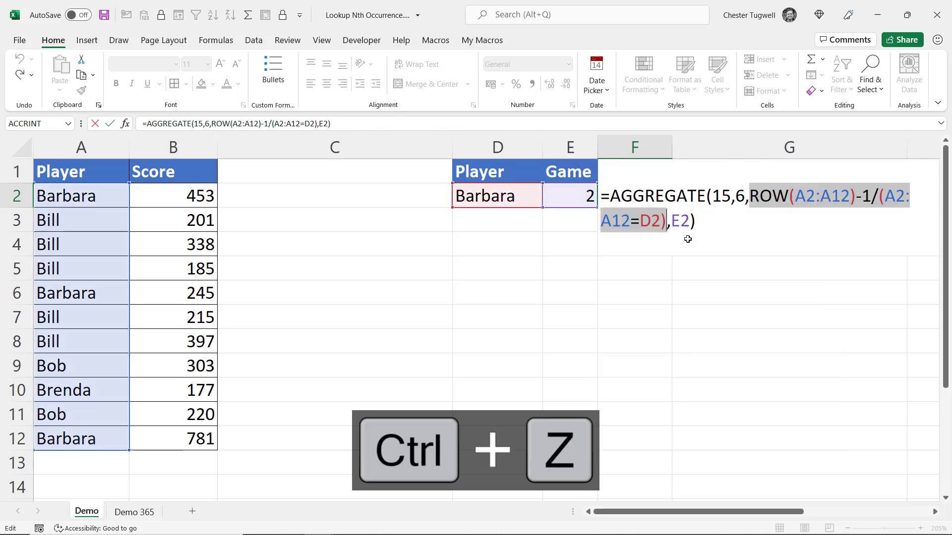
key(Return)
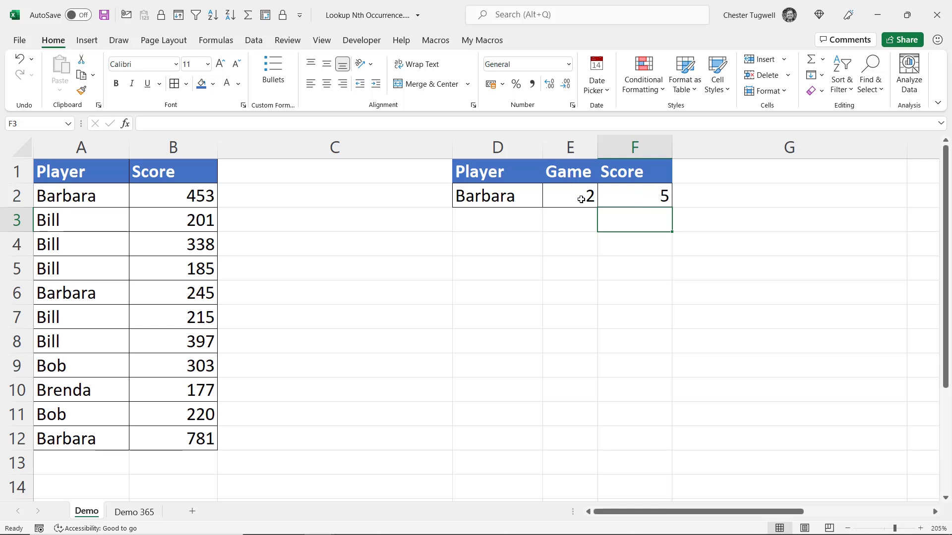
Wrap F2's AGGREGATE in INDEX(B2:B12,…) so it returns Barbara's Game 2 score, 245
double_click(663, 195)
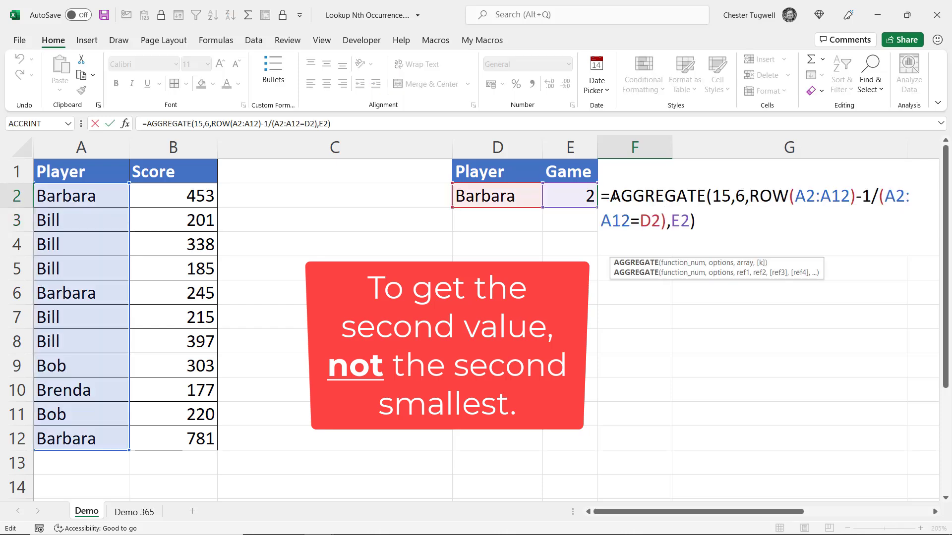
click(610, 196)
text(INDEX()
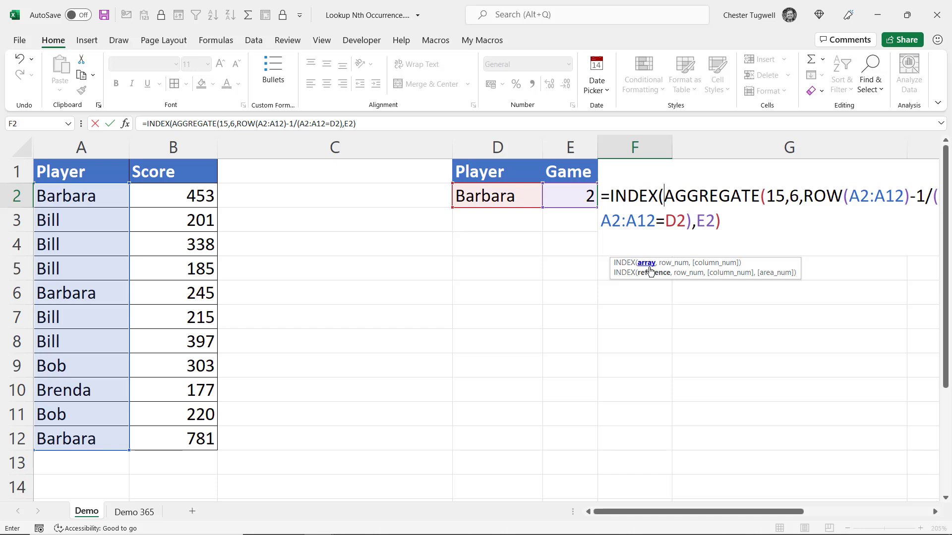
drag(199, 192, 193, 434)
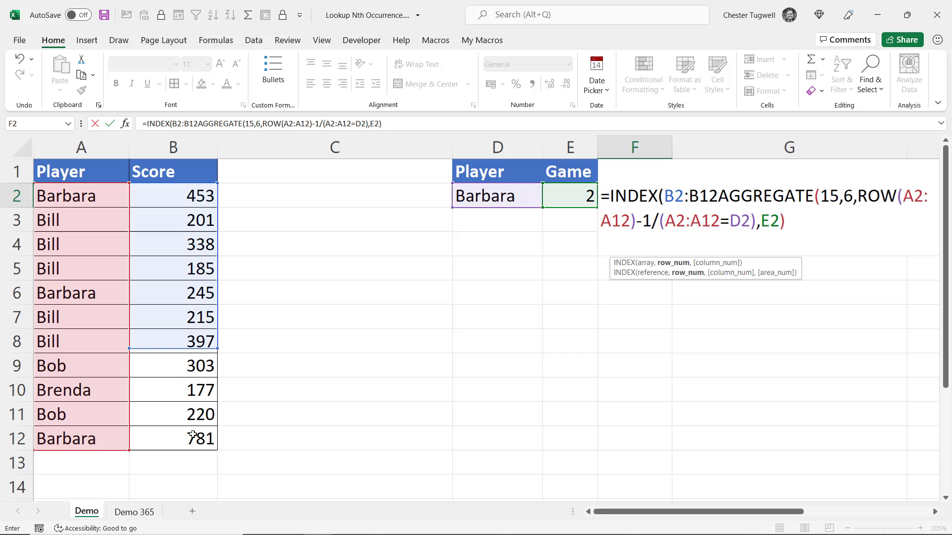
text(,)
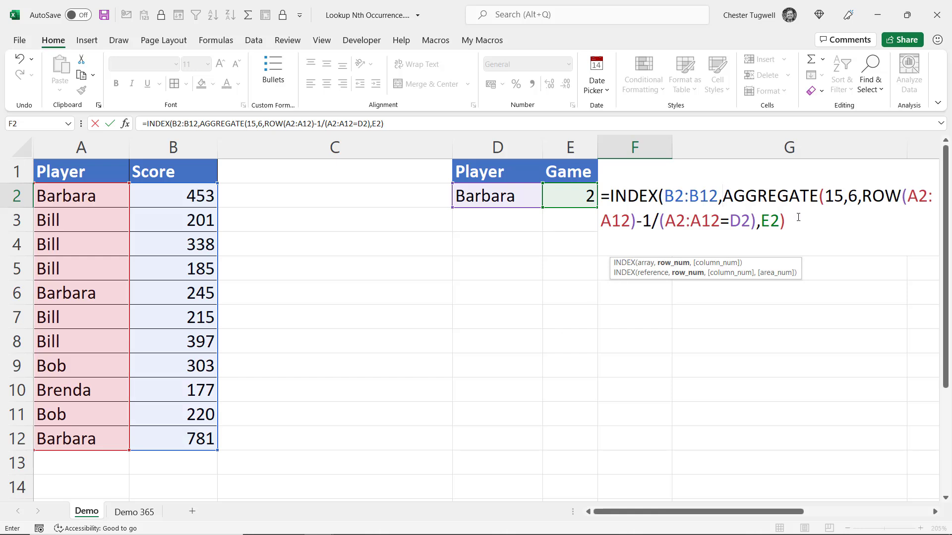
click(798, 217)
text())
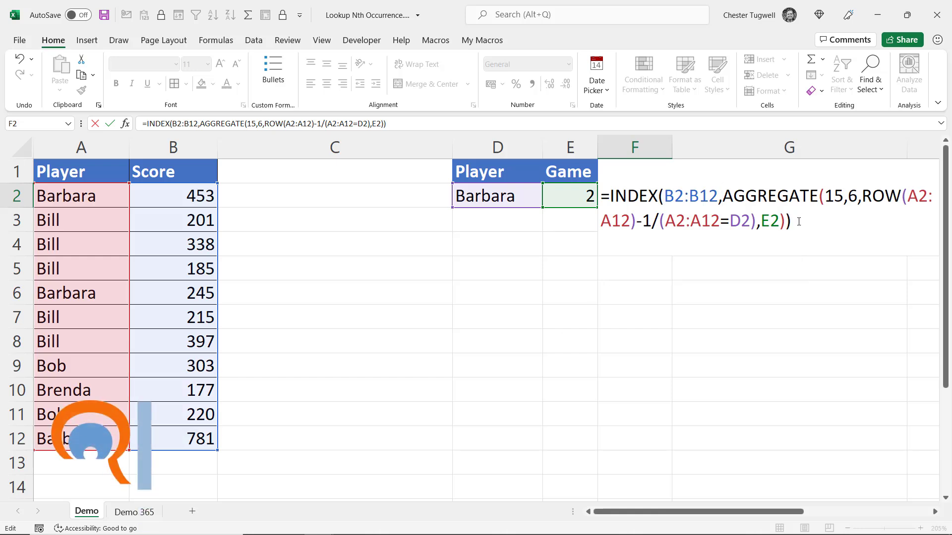
key(Return)
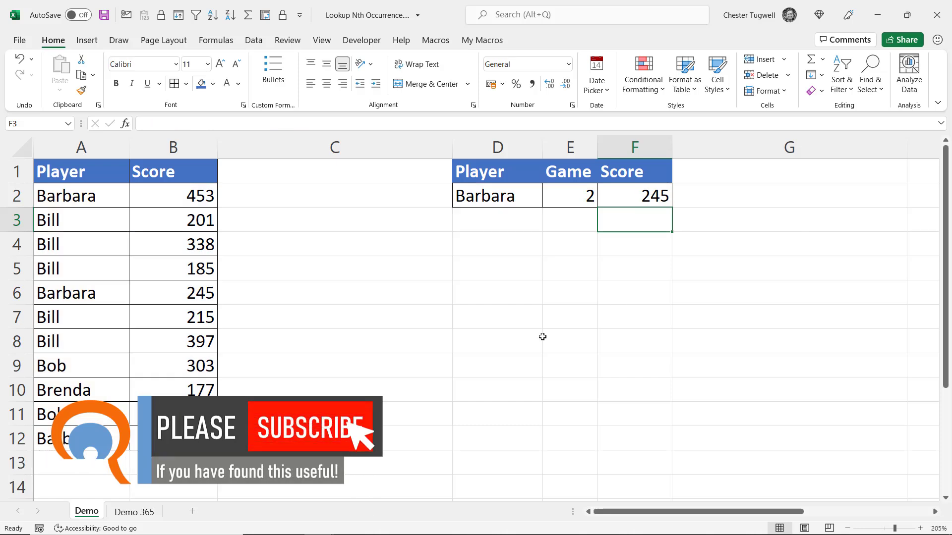
On Demo 365, enter =FILTER(B2:B12,A2:A12=D3) in F3, spilling scores 453, 245 and 781
click(140, 512)
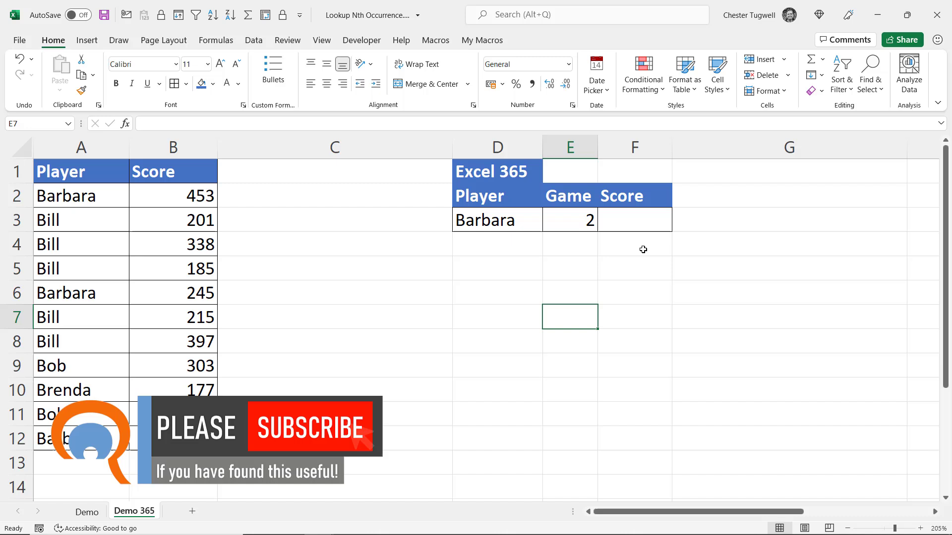
click(633, 220)
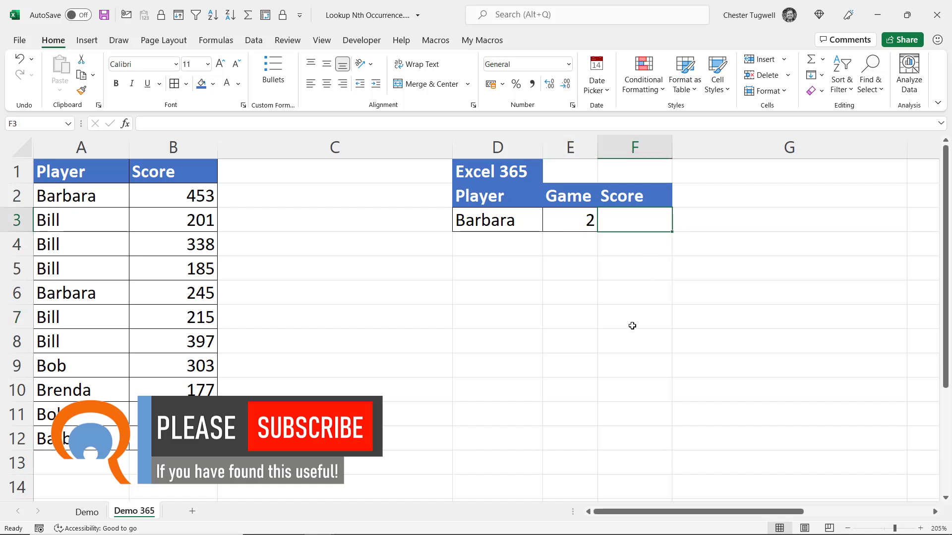
text(=filter)
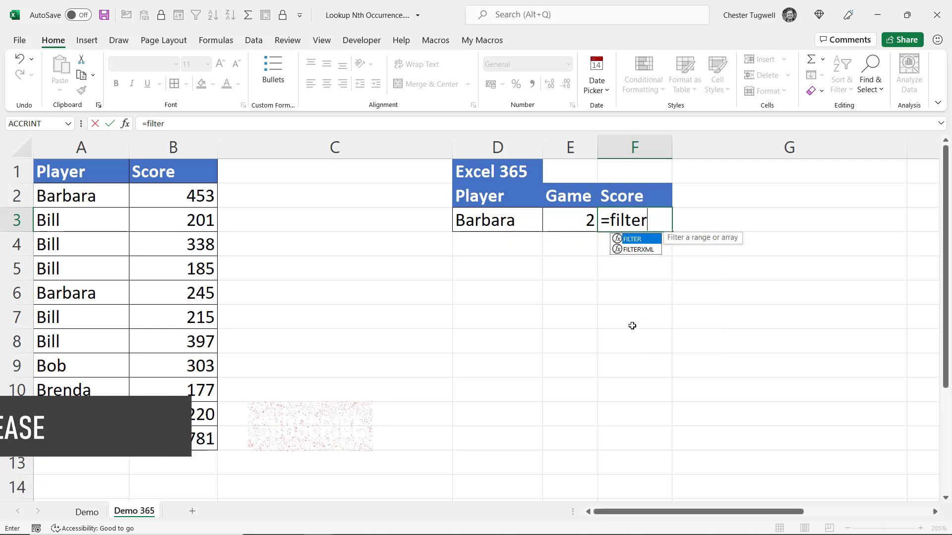
text(()
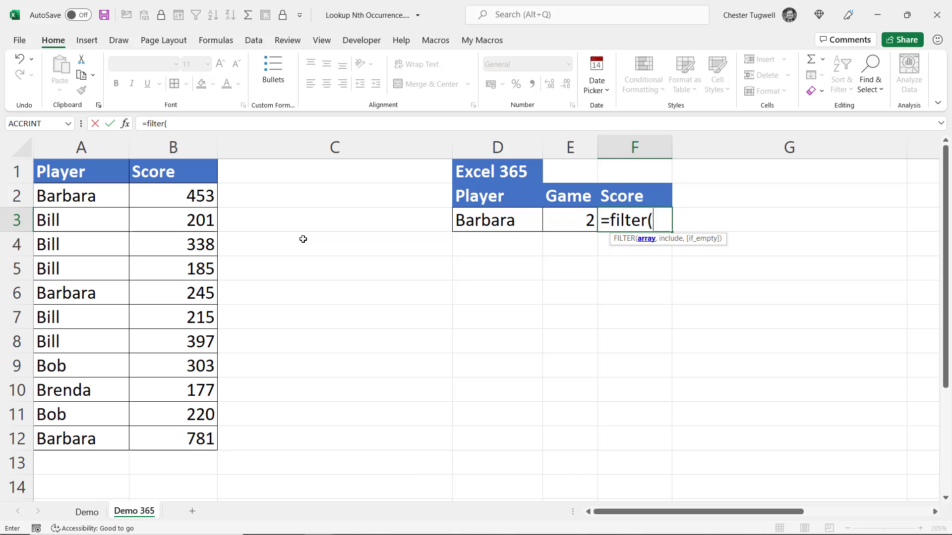
drag(198, 193, 191, 447)
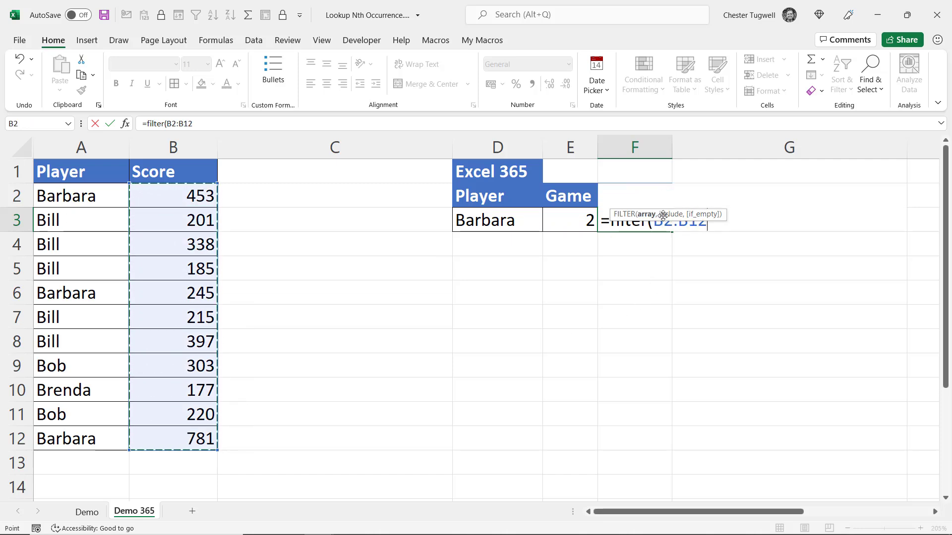
drag(663, 217, 671, 300)
text(,)
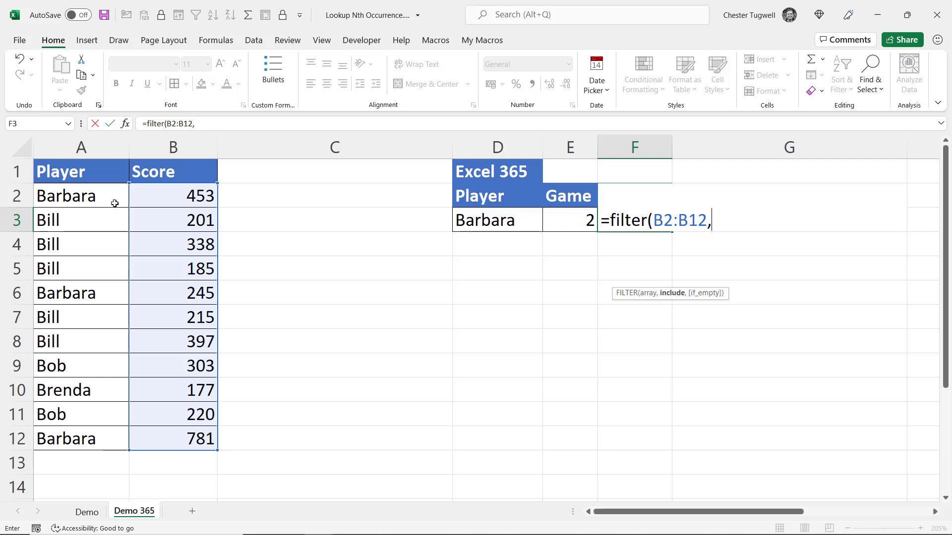
drag(87, 198, 95, 430)
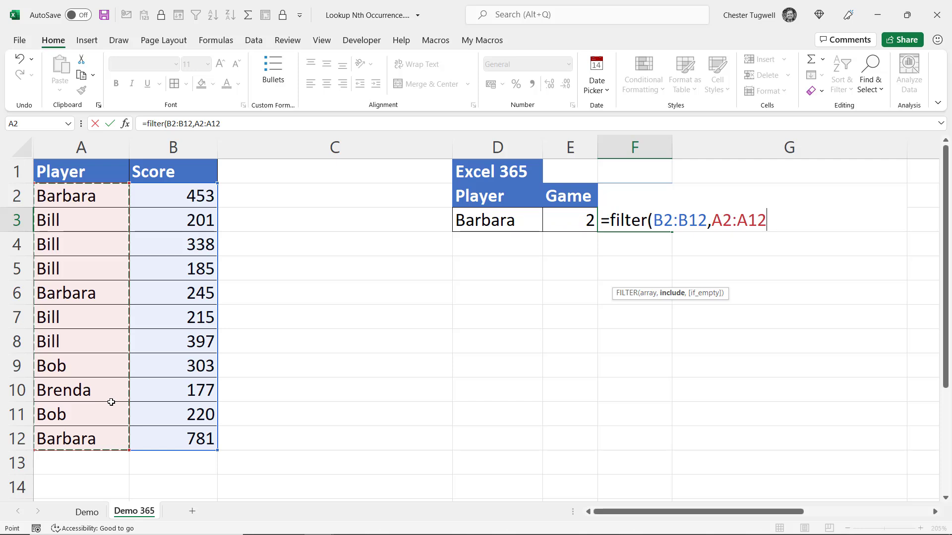
text(=)
click(495, 216)
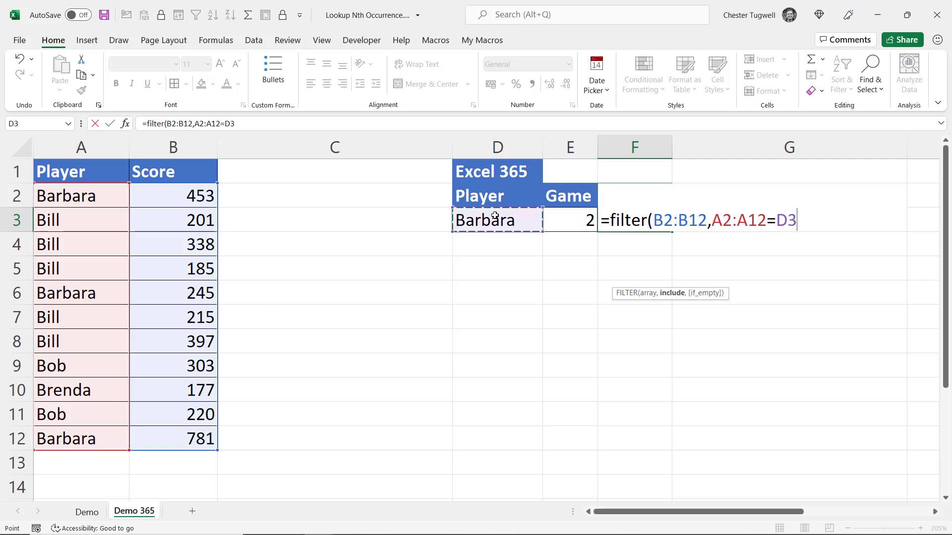
text())
key(Return)
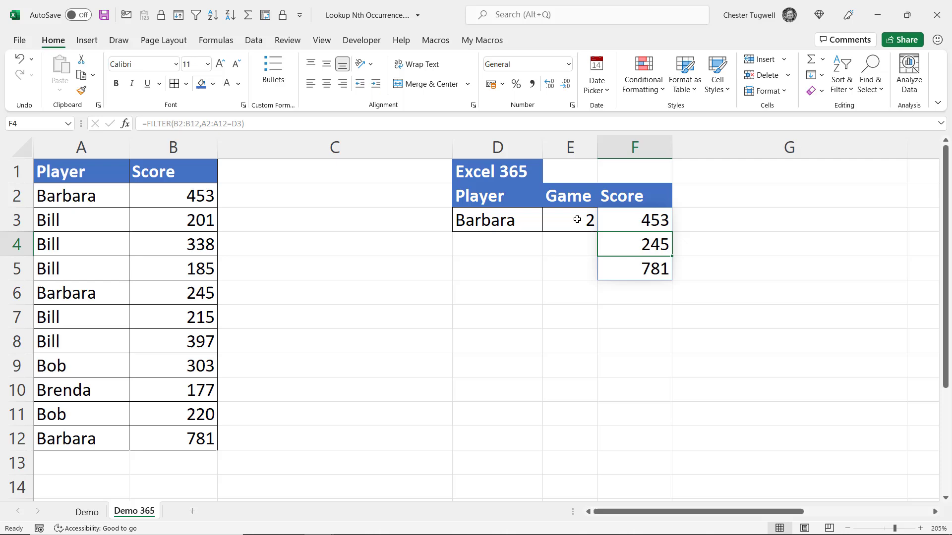
Change F3 to =INDEX(FILTER(B2:B12,A2:A12=D3),E3), returning only 245
double_click(650, 221)
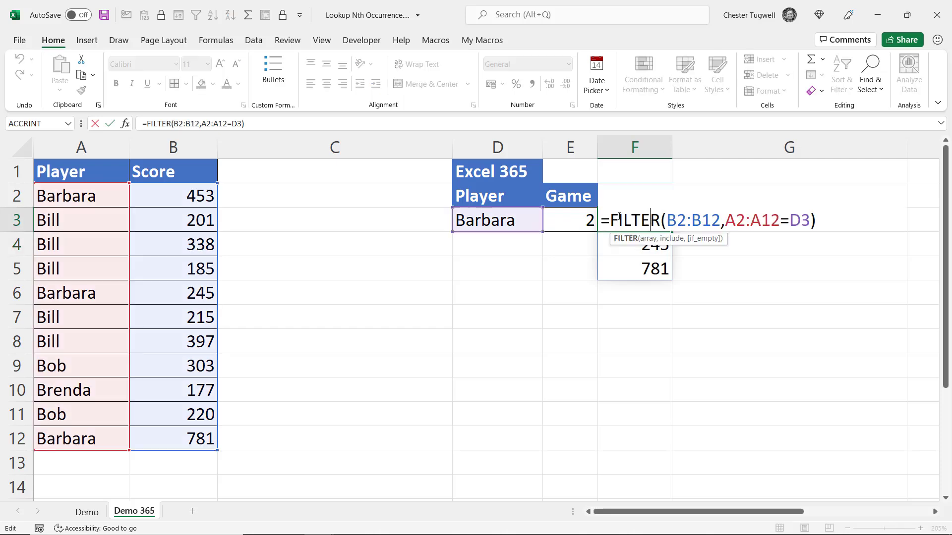
click(613, 221)
text(INDEX()
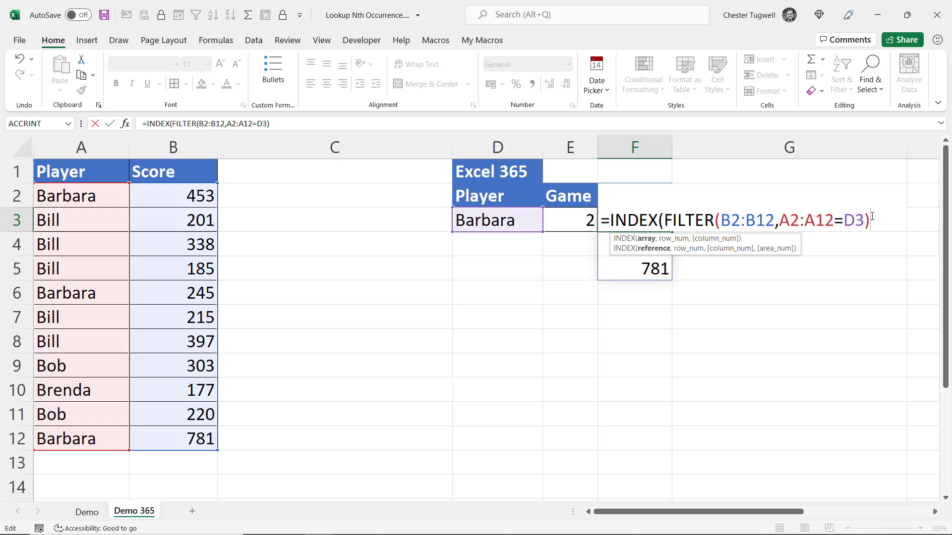
text(,)
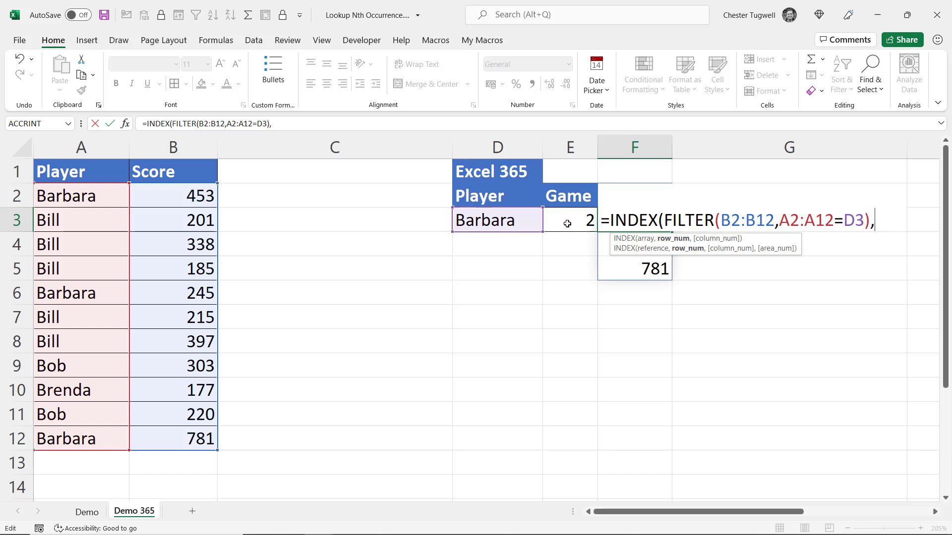
click(582, 221)
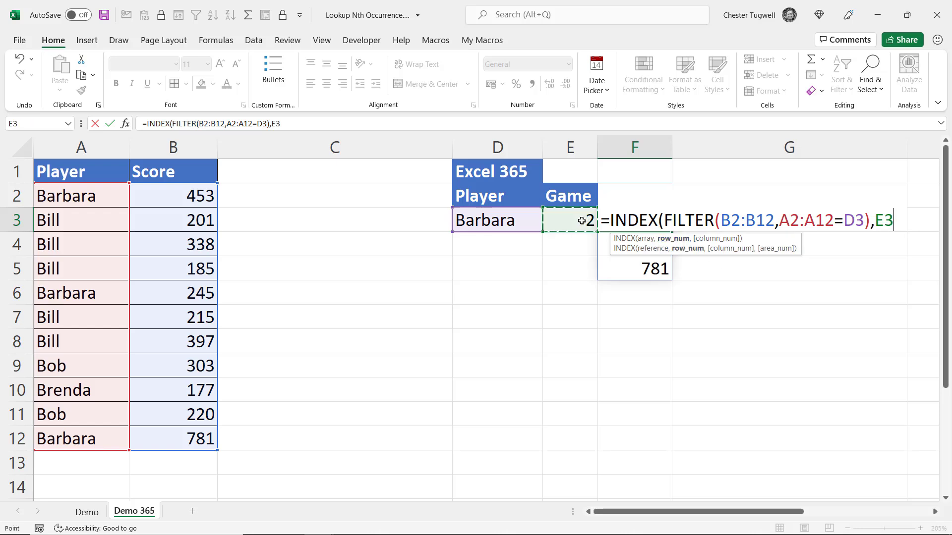
text())
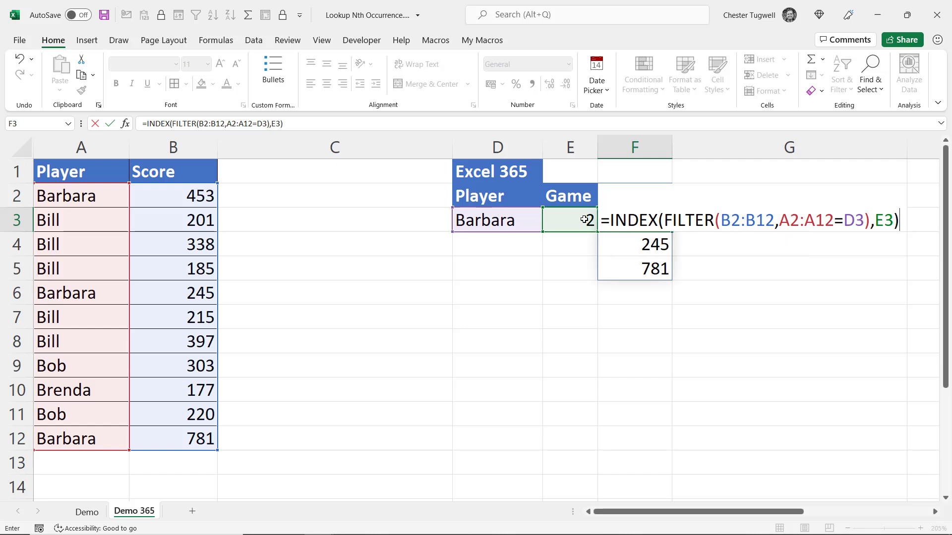
key(Return)
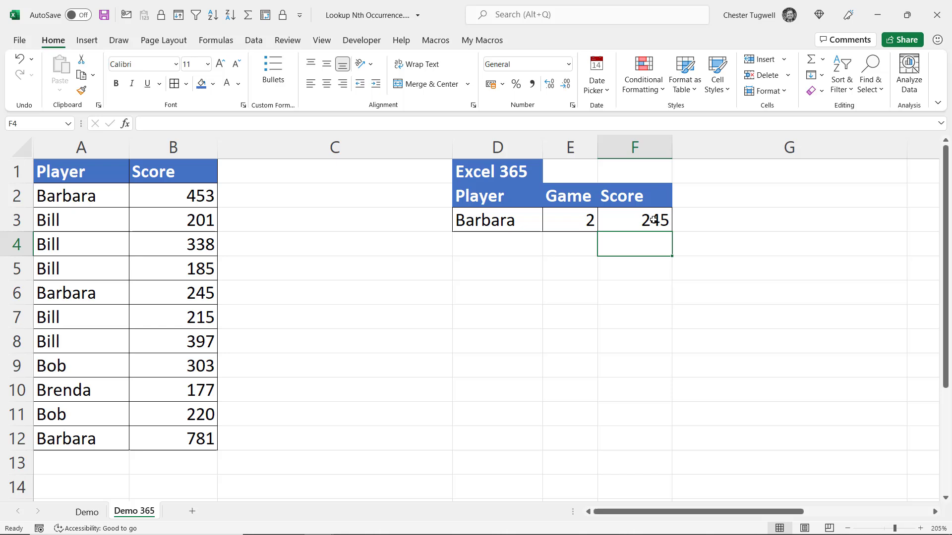
On the Demo sheet, enter Bill in D2 and 5 in E2 so F2 shows 397
click(86, 512)
click(495, 197)
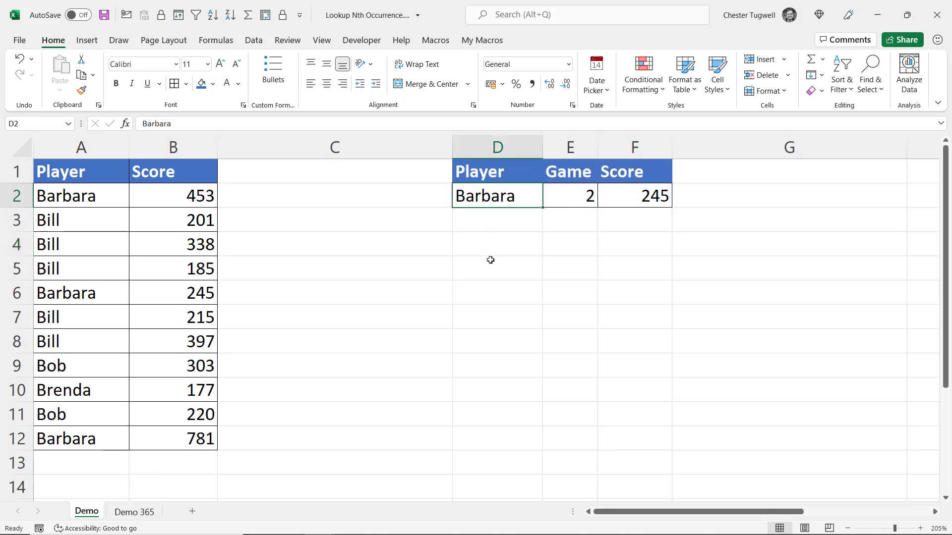
text(Bill)
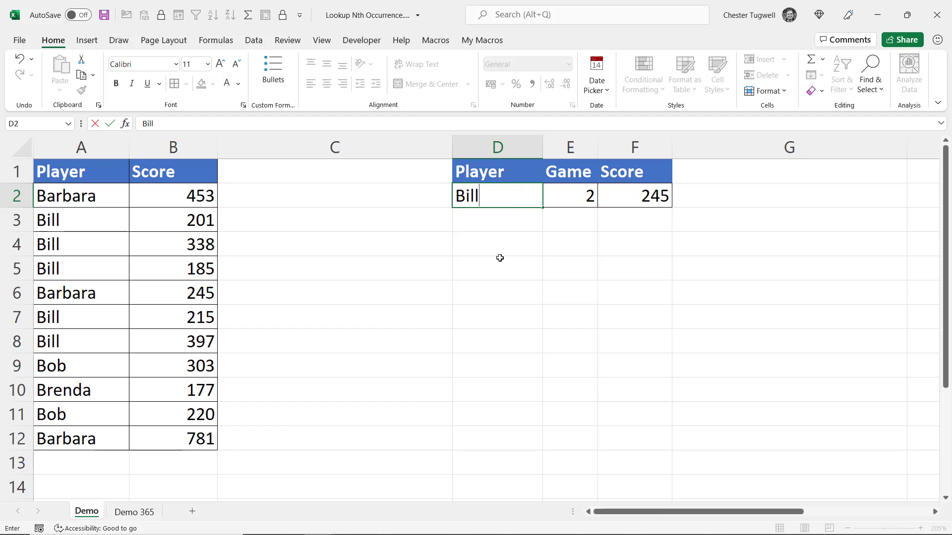
key(Return)
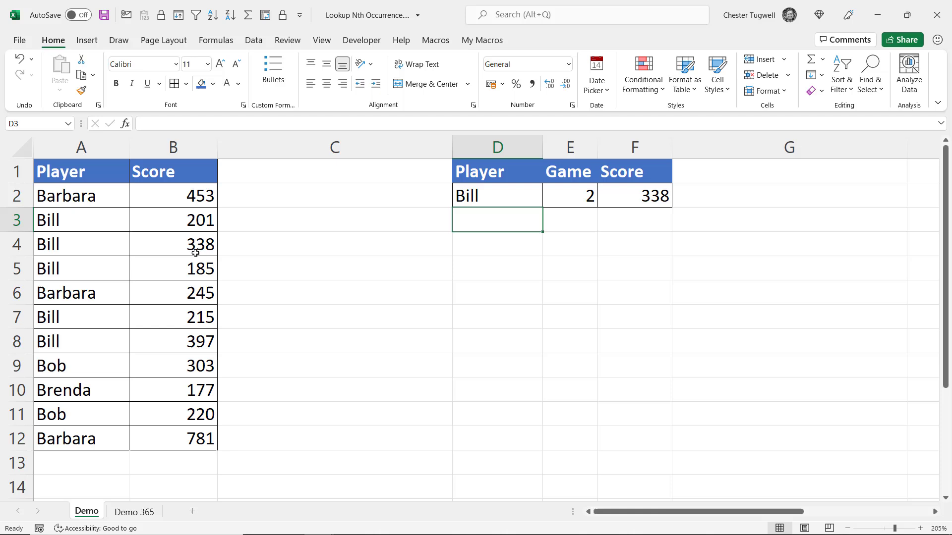
click(584, 198)
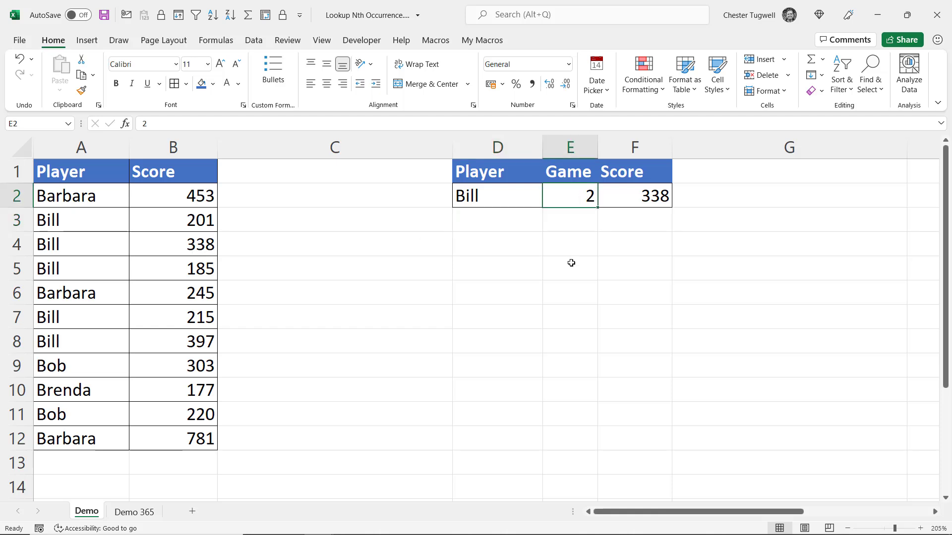
text(5)
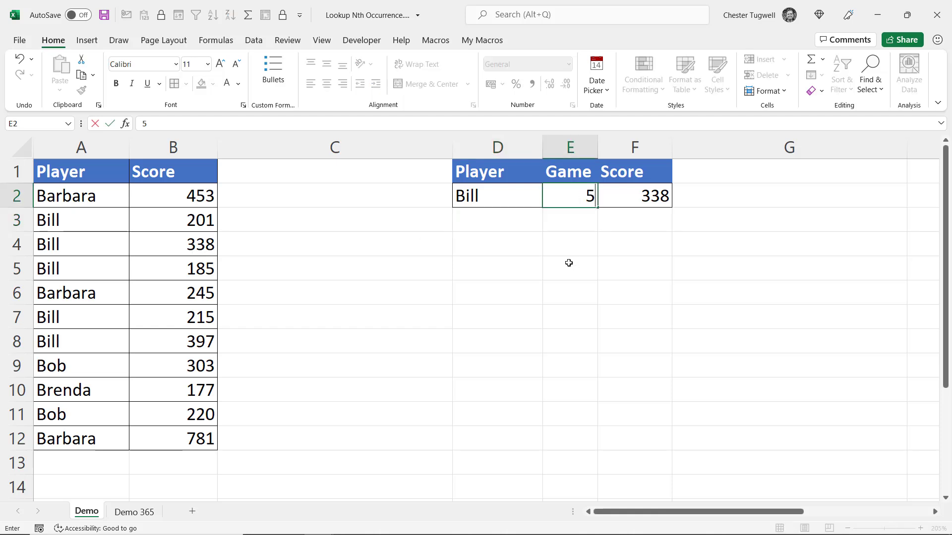
key(Return)
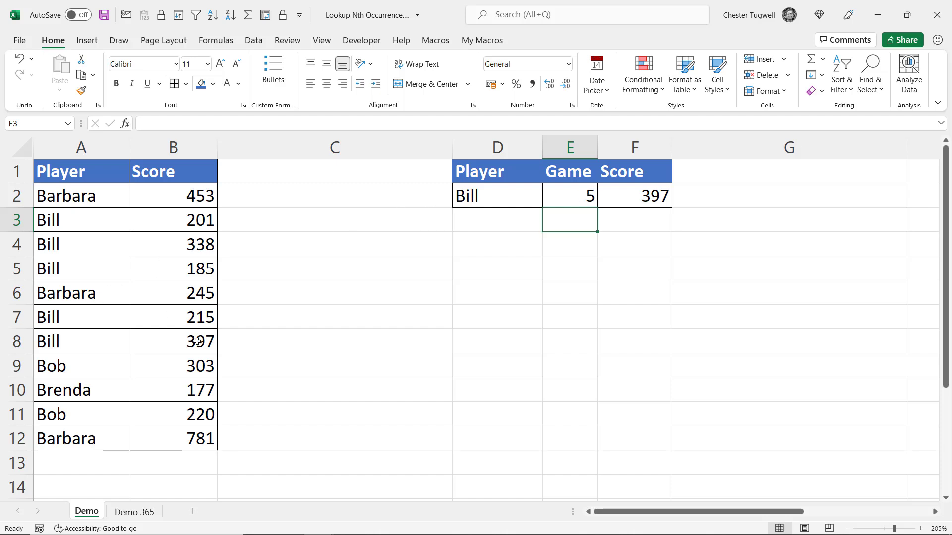
On Demo 365, enter Bill in D3 and 5 in E3 so F3 shows 397
click(149, 509)
click(503, 224)
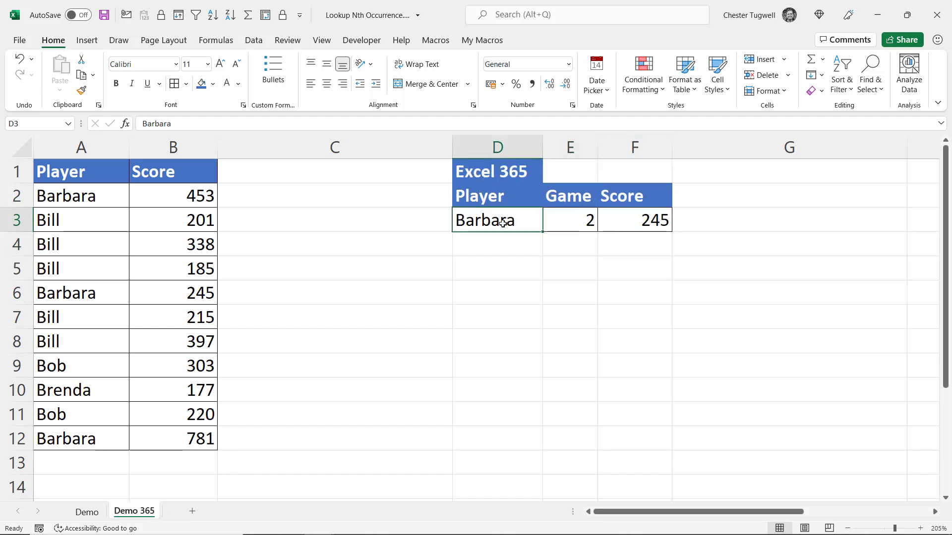
text(Bill)
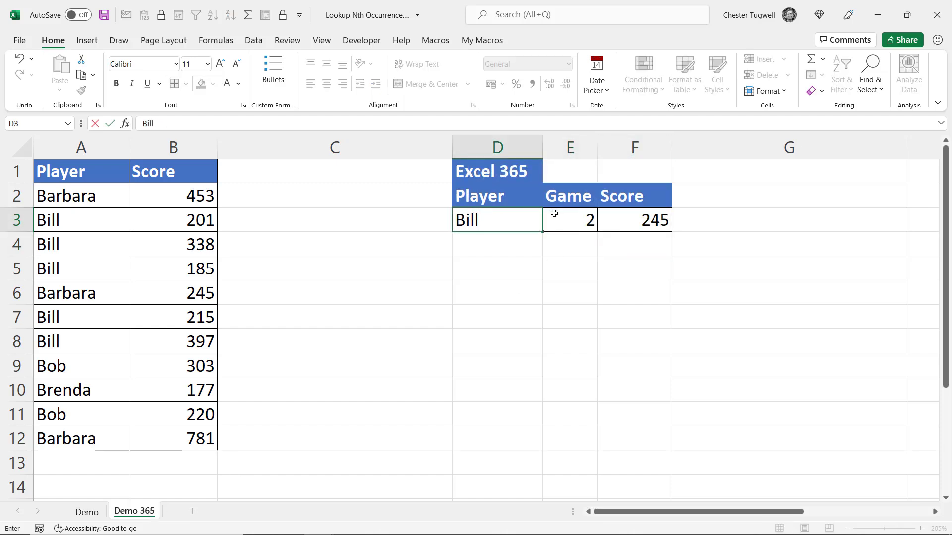
click(556, 214)
text(5)
click(572, 266)
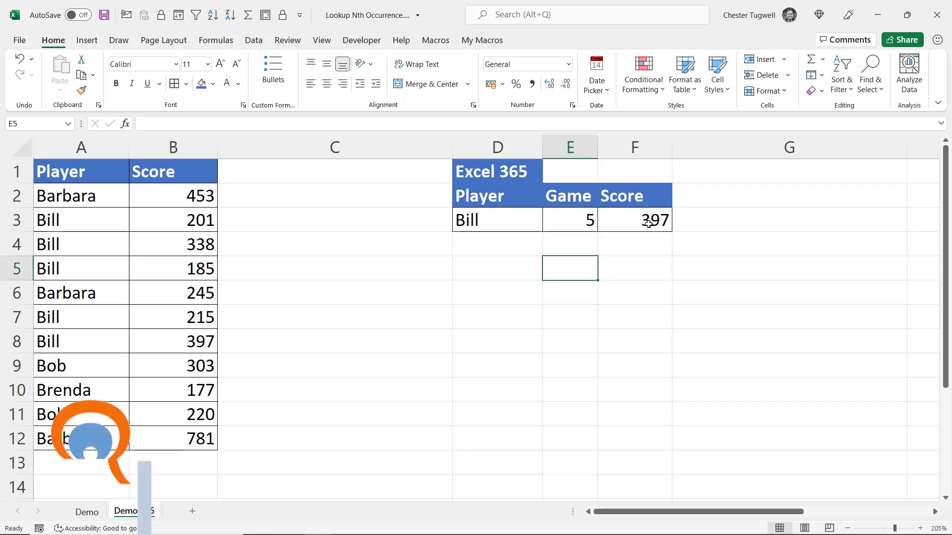